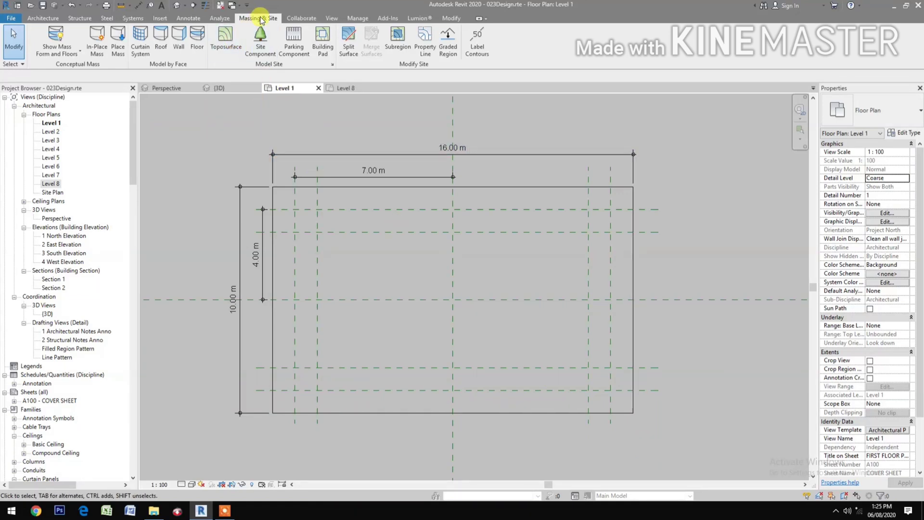
- Start an in-place mass with the default name and draw a rectangle on Level 1 along the outermost reference planes
left_click(101, 43)
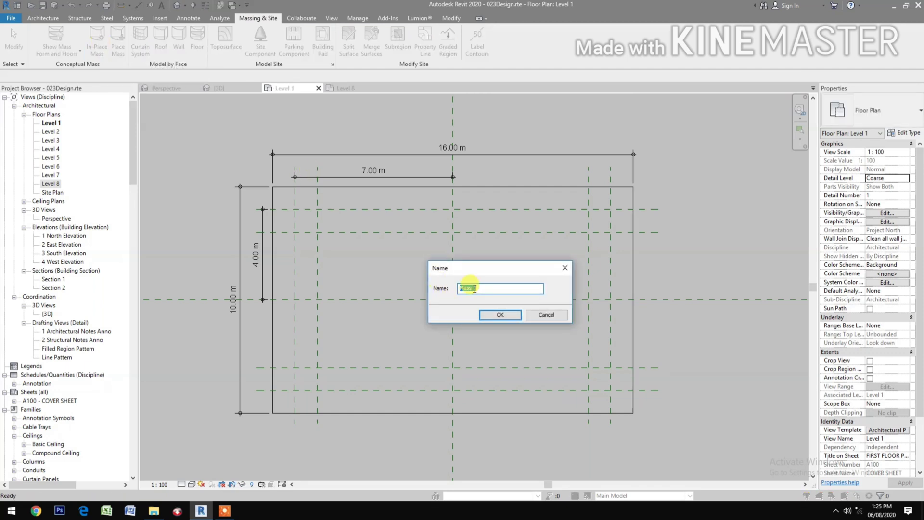
left_click(501, 316)
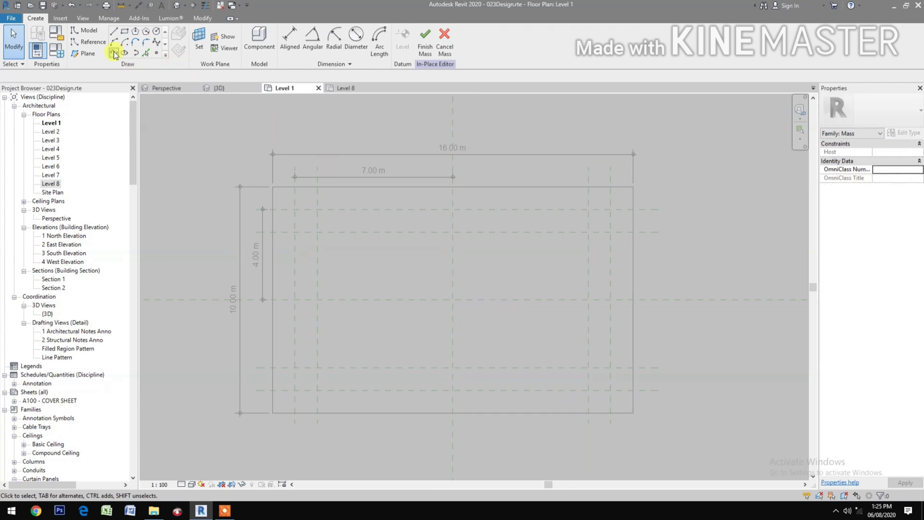
left_click(128, 34)
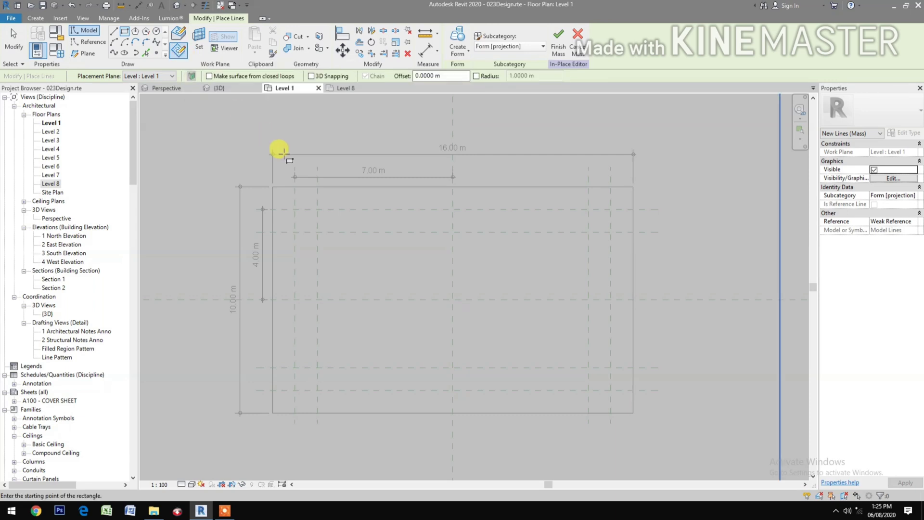
left_click(295, 209)
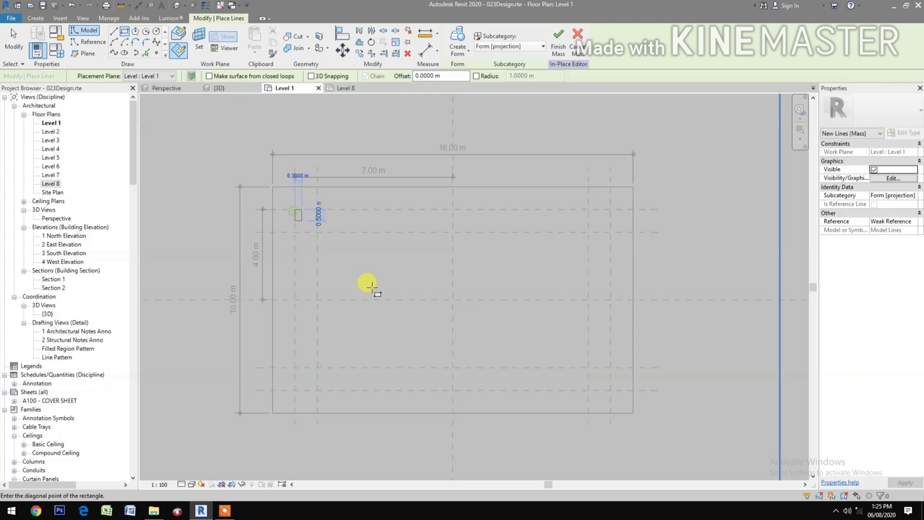
left_click(610, 389)
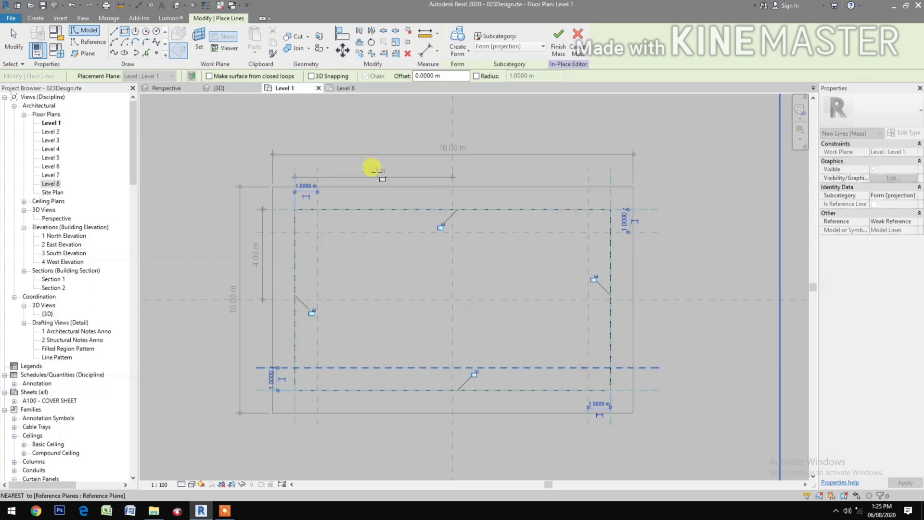
- On Level 8, draw a rectangle between the inner vertical reference planes, from the uppermost horizontal plane to the inner lower one
left_click(345, 89)
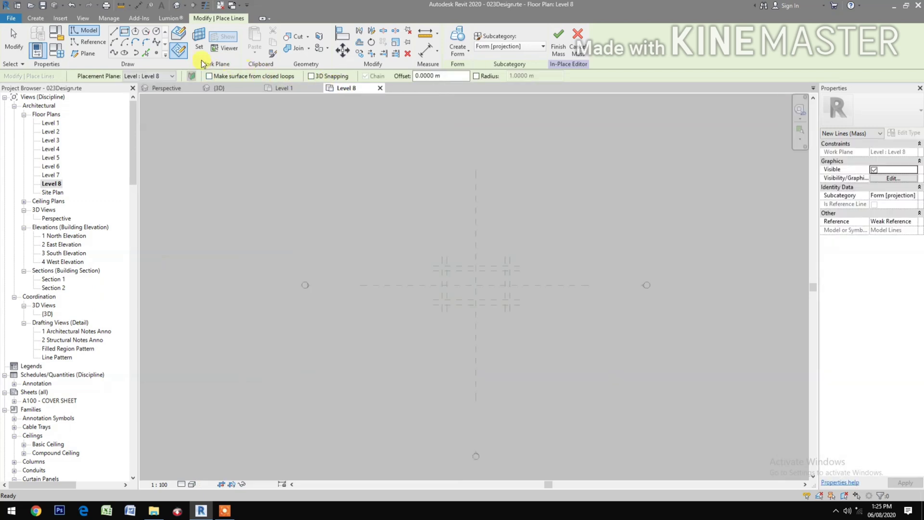
left_click(125, 32)
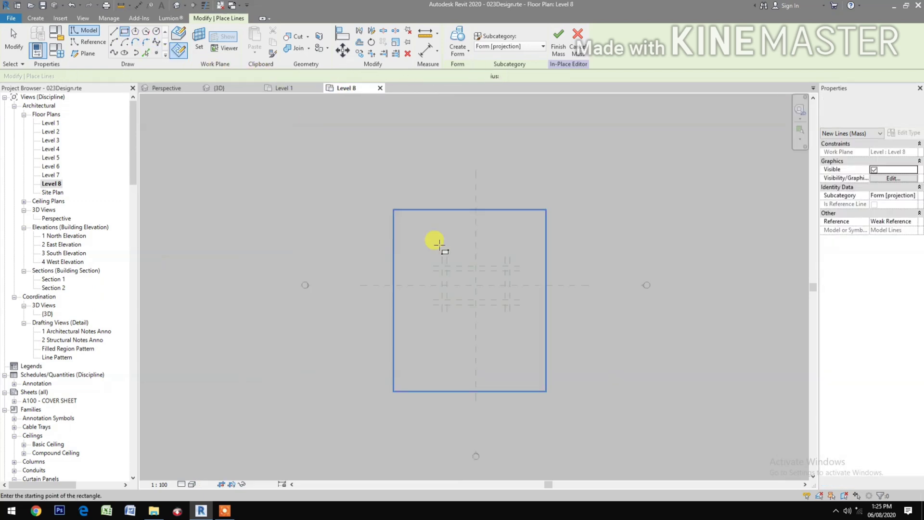
scroll(475, 268, "up", 5)
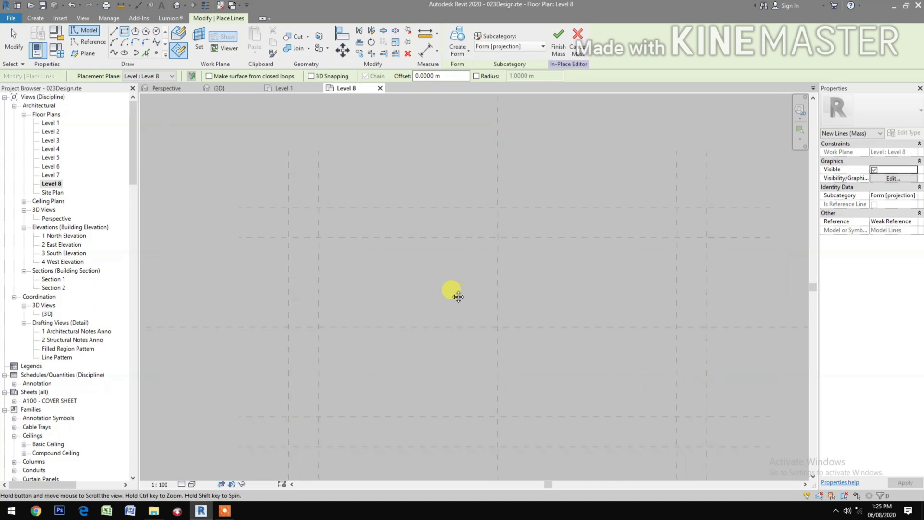
middle_click_drag(450, 291, 441, 260)
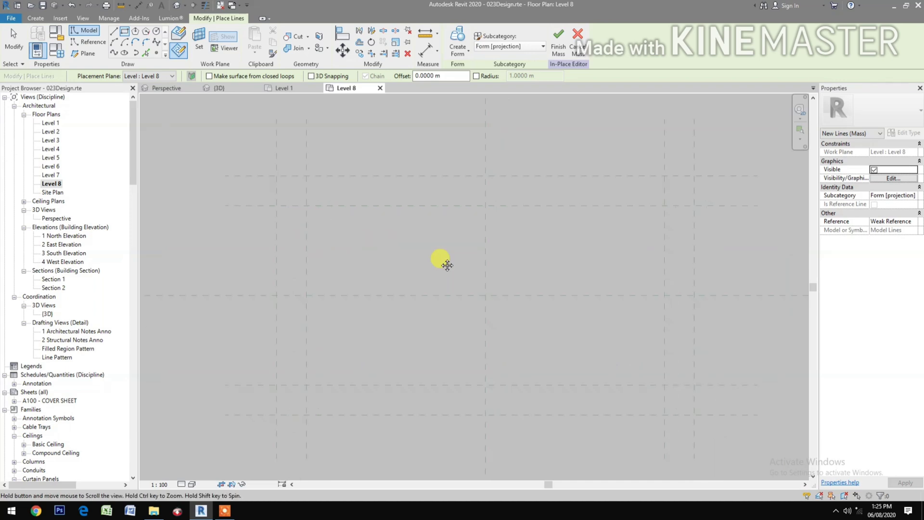
left_click(306, 175)
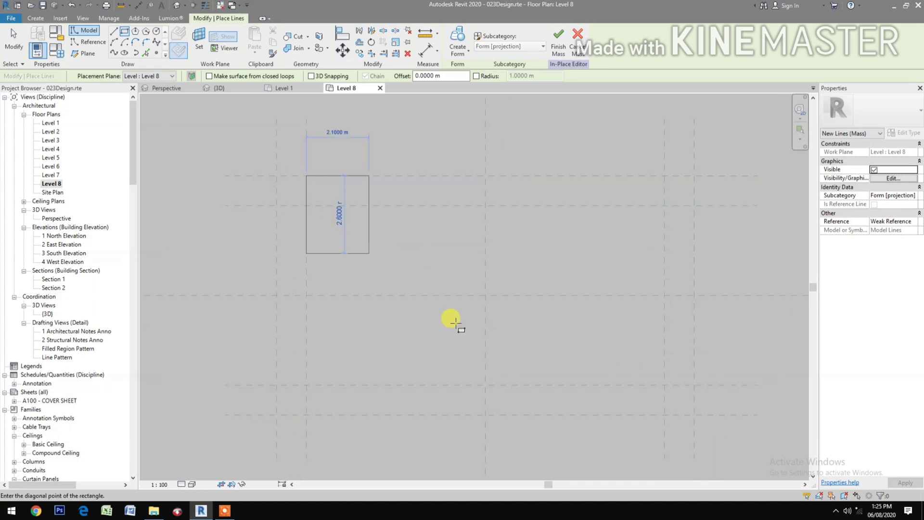
left_click(664, 384)
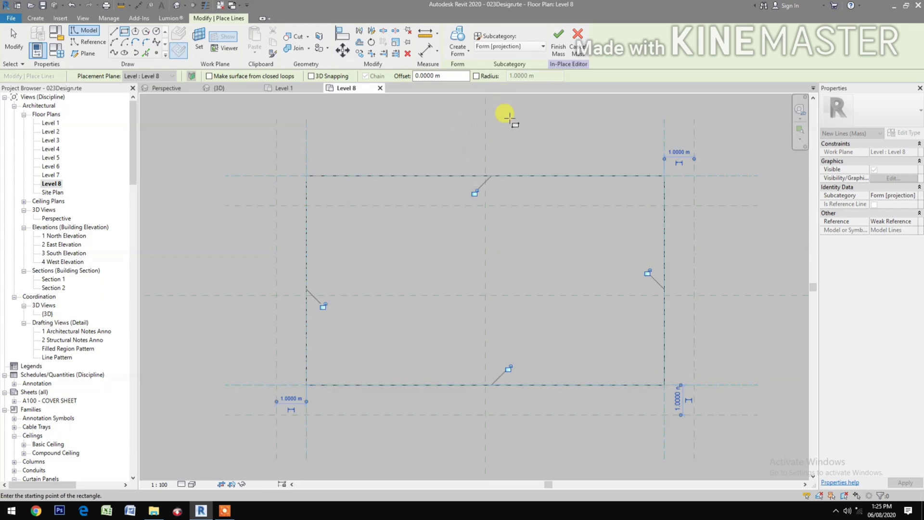
left_click(513, 135)
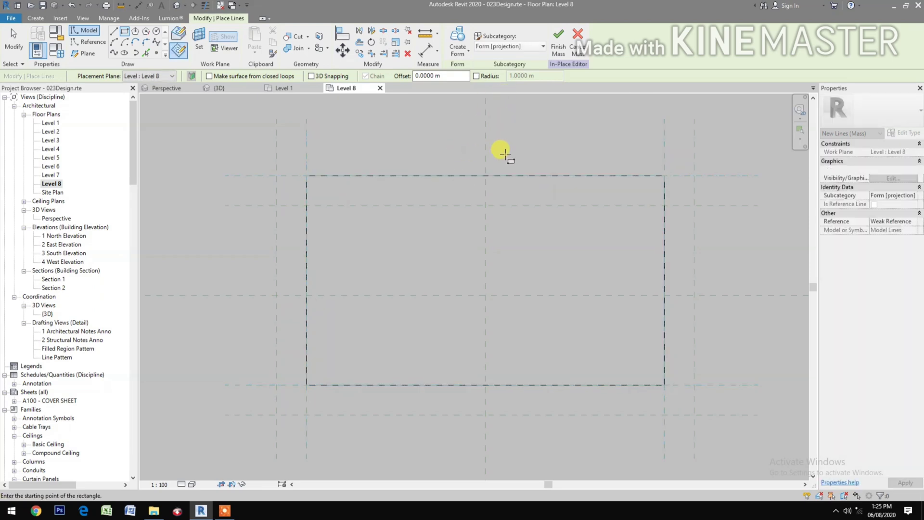
- In the 3D view, select the Level 1 and Level 8 rectangles together and create a solid form between them
left_click(237, 86)
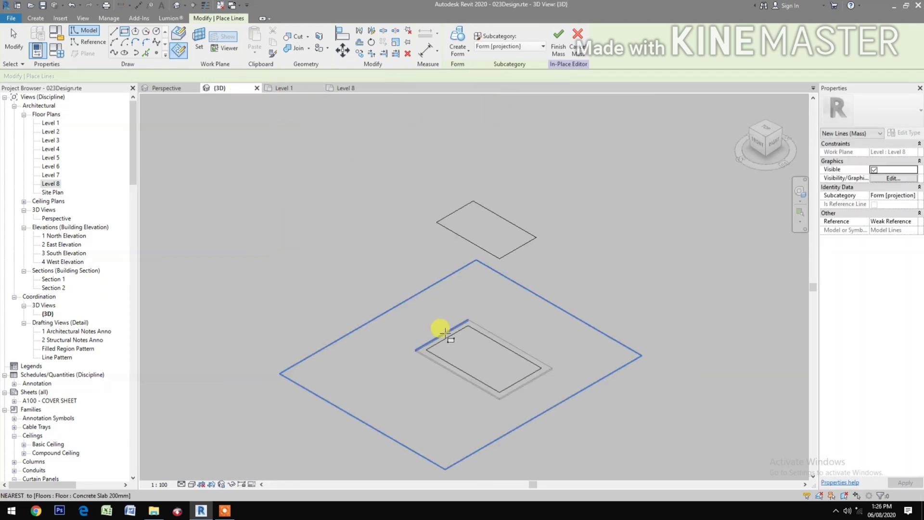
key("Escape")
key("Escape")
scroll(503, 380, "up", 2)
middle_click_drag(503, 381, 443, 439)
key("Tab")
left_click(467, 258)
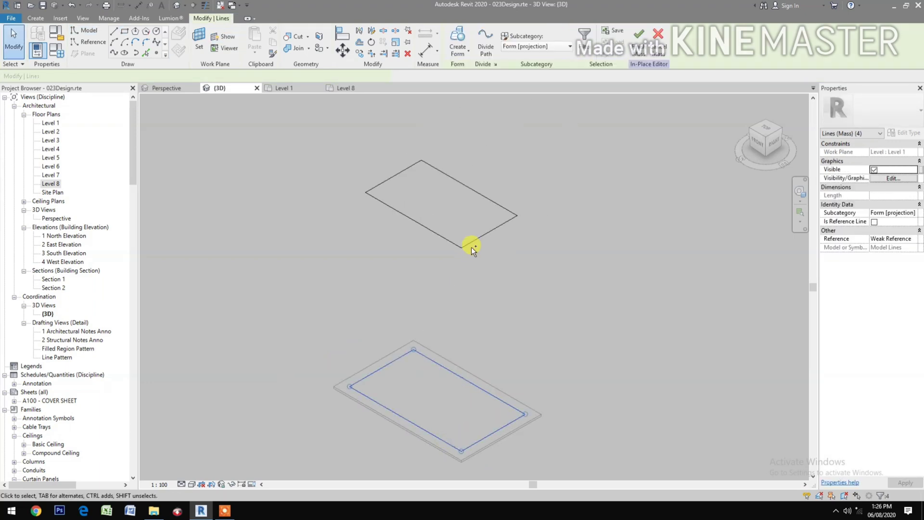
key("Tab")
left_click(483, 246, "ctrl")
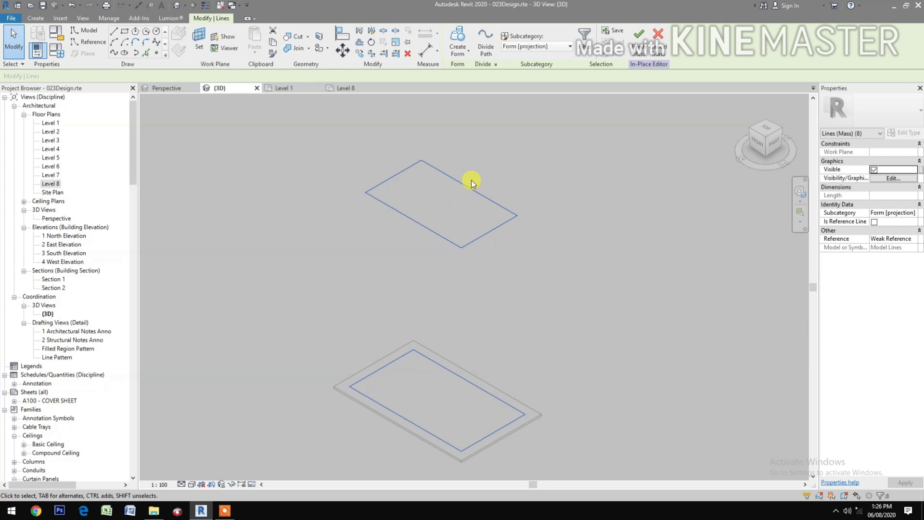
left_click(464, 40)
key("Escape")
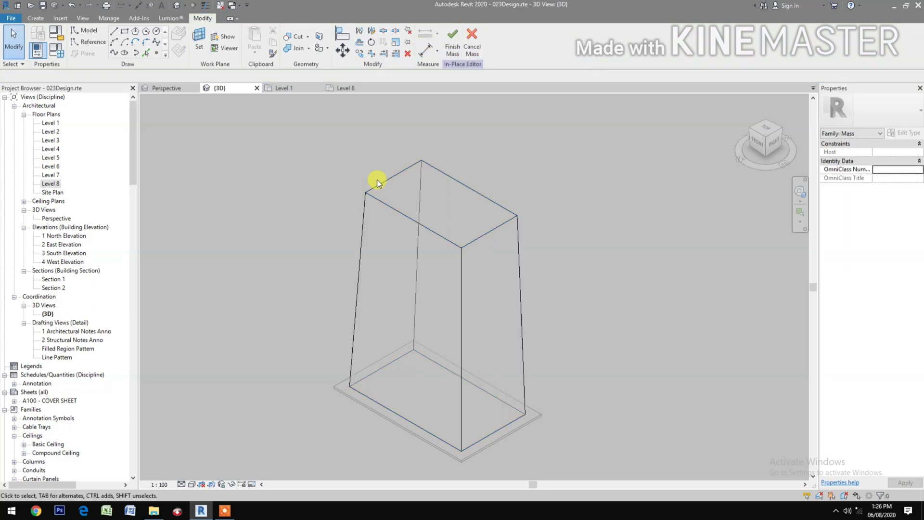
- Add a profile to the form about 6.2 m above its base and pull the profile's front edge outward
left_click(397, 210)
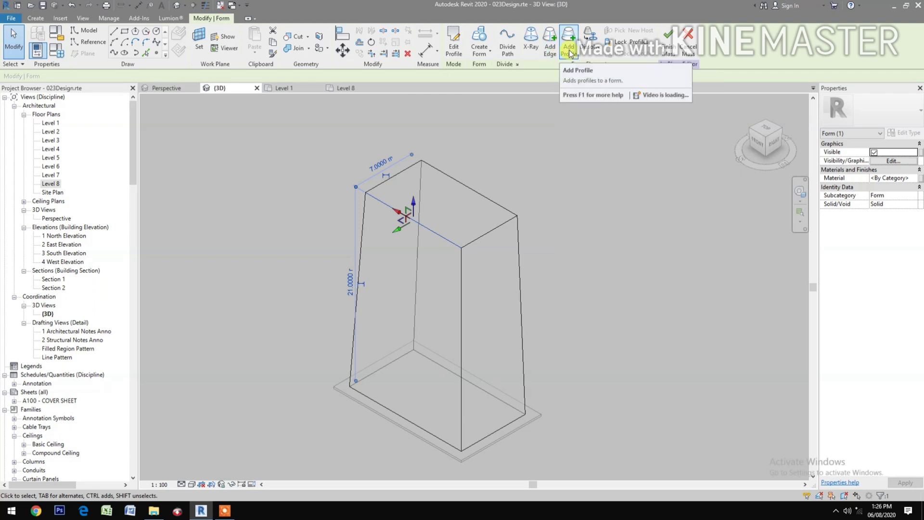
left_click(569, 53)
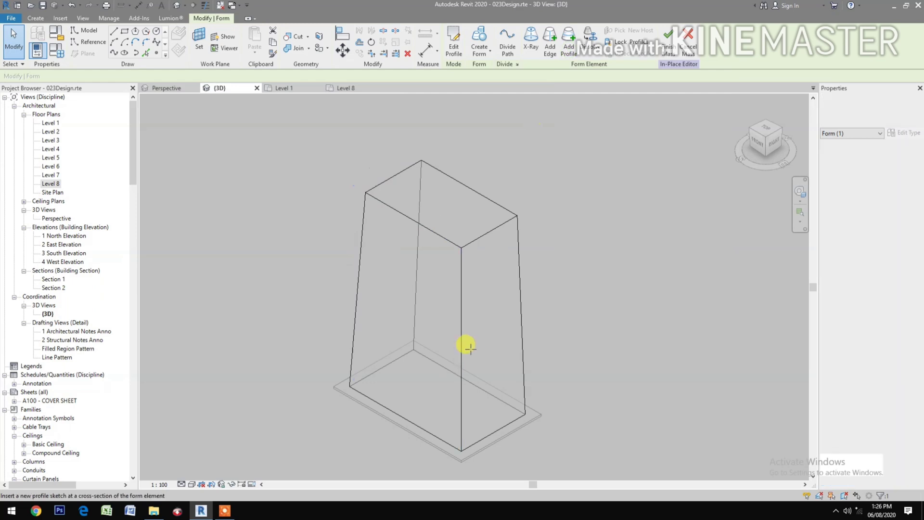
left_click(457, 388)
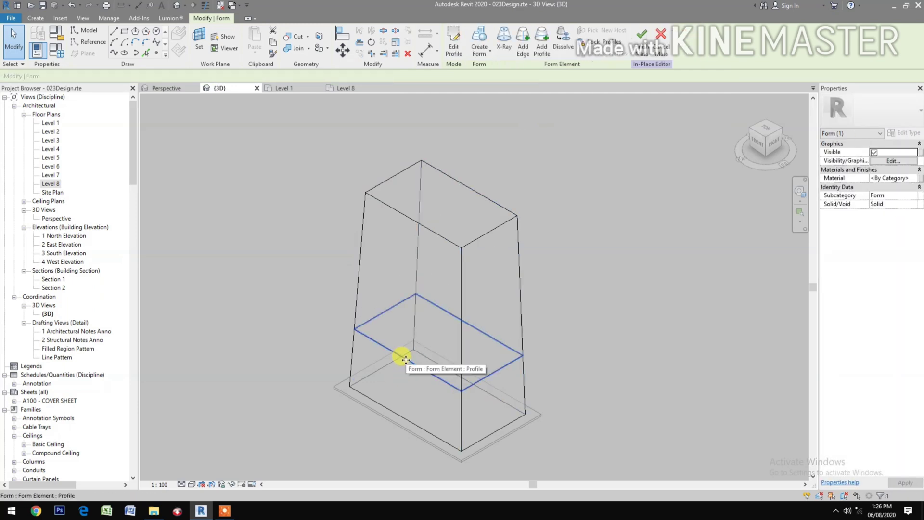
key("Tab")
left_click(406, 360)
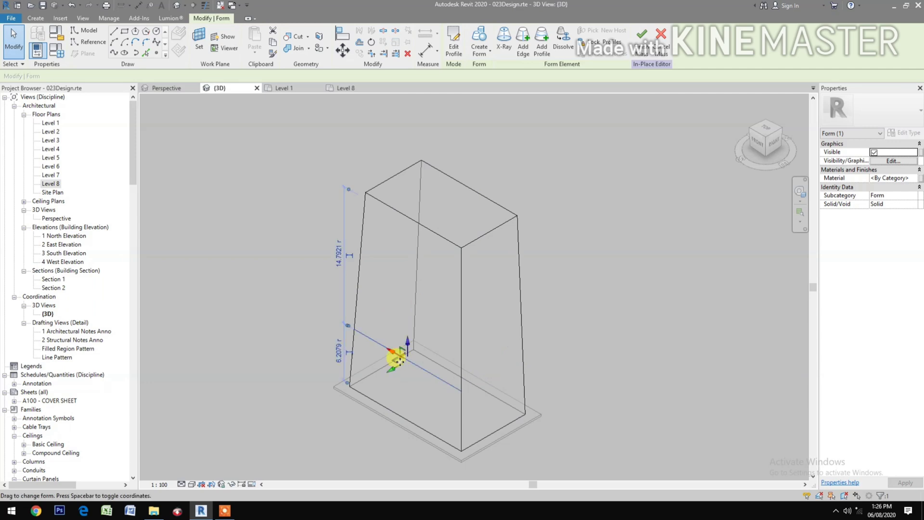
left_click_drag(392, 368, 367, 398)
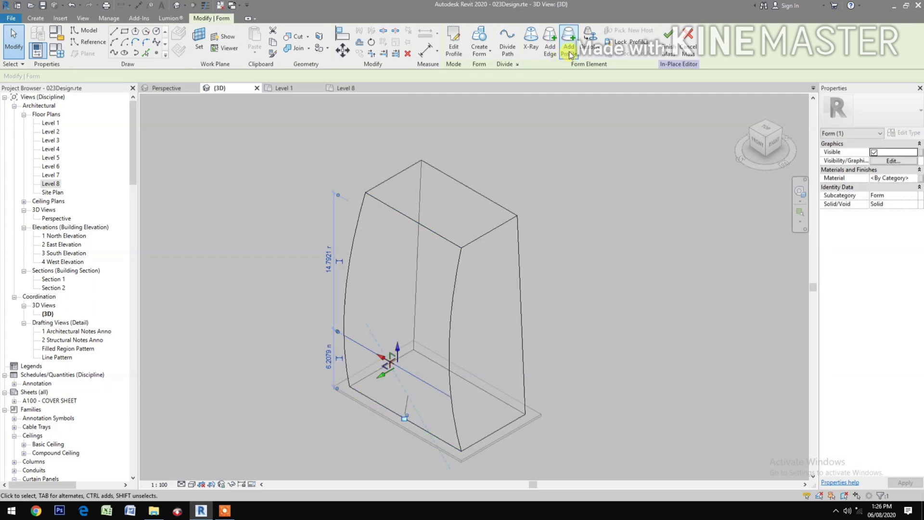
- Add a second profile in the upper part of the form and push its front edge inward to make an S-shaped front face
left_click(569, 48)
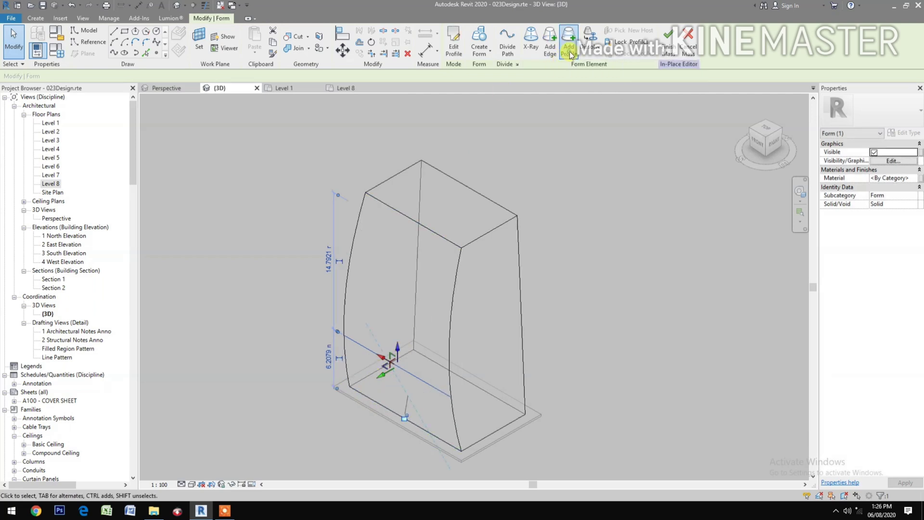
left_click(448, 308)
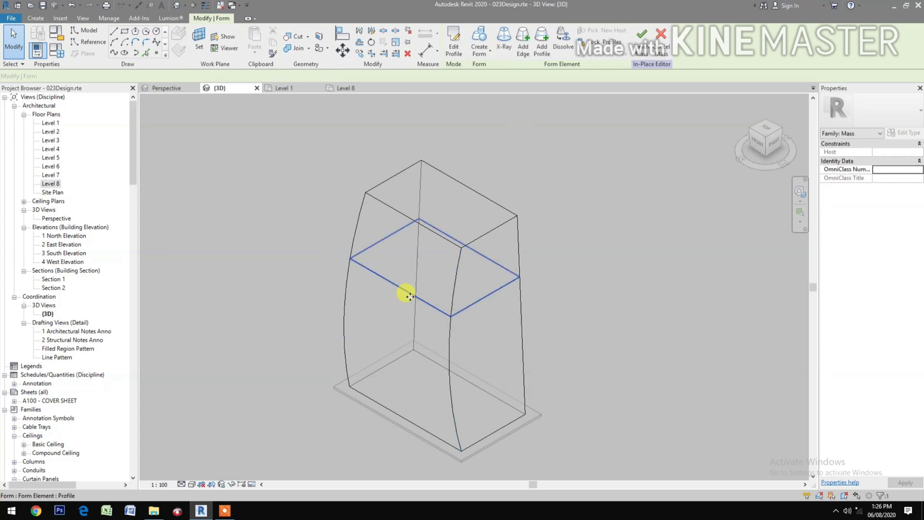
key("Escape")
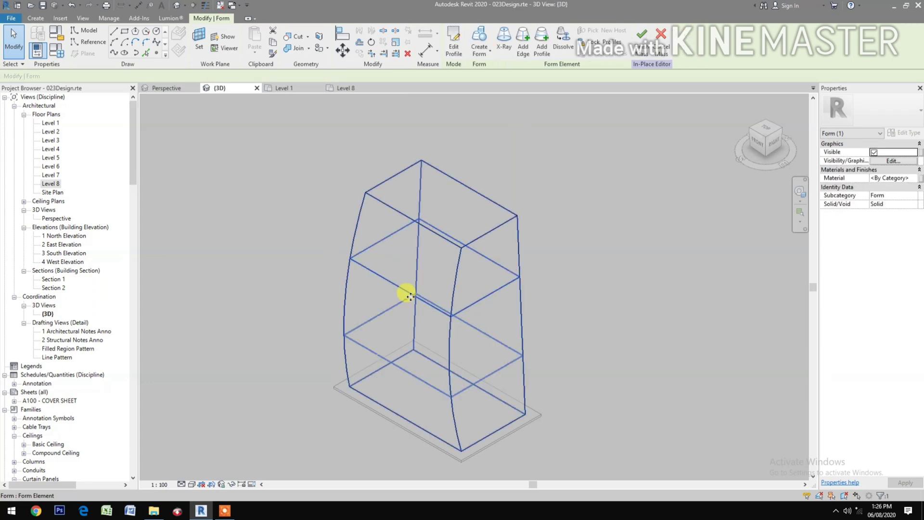
left_click(407, 292)
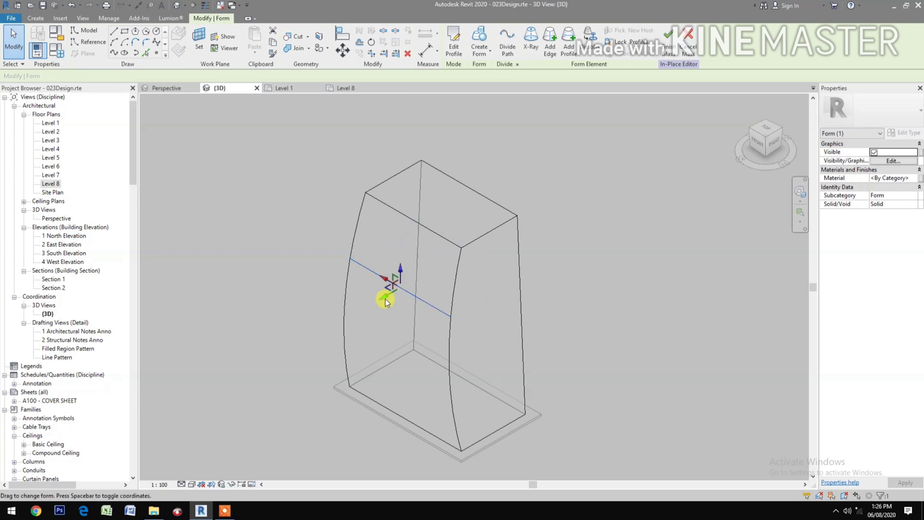
left_click_drag(385, 299, 435, 316)
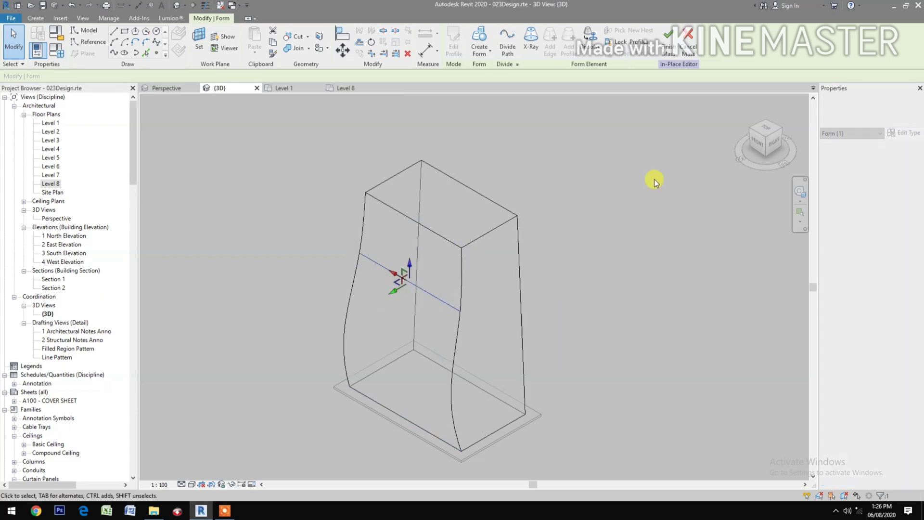
- Add an edge on the form's right face, running from near the back of its top edge to near the front of its base edge
left_click(771, 146)
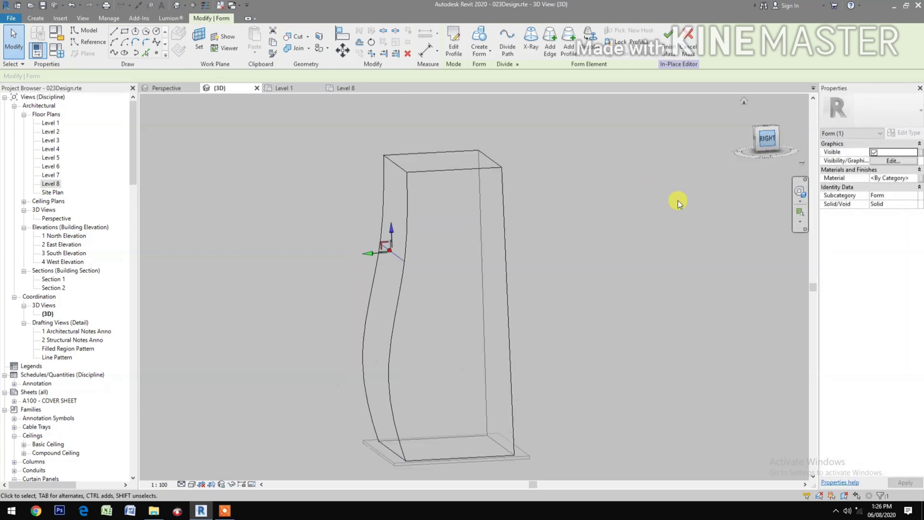
mouse_move(756, 126)
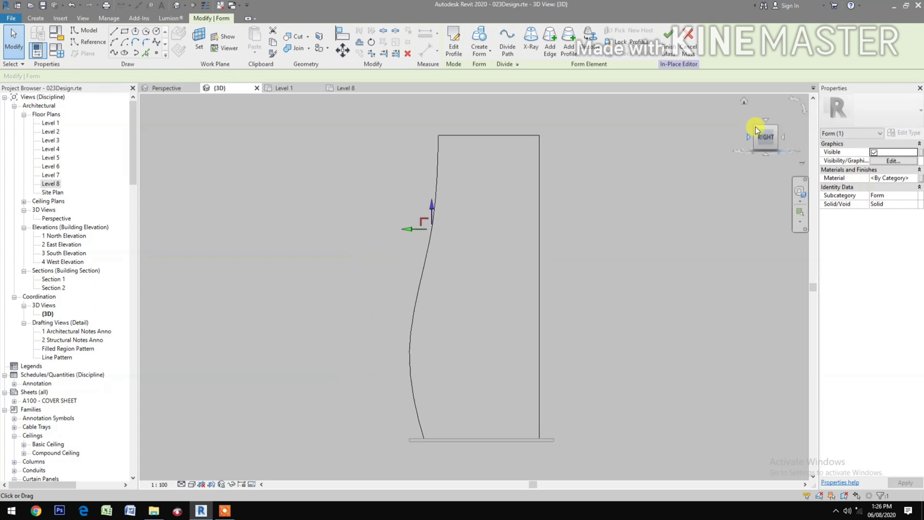
left_click(753, 128)
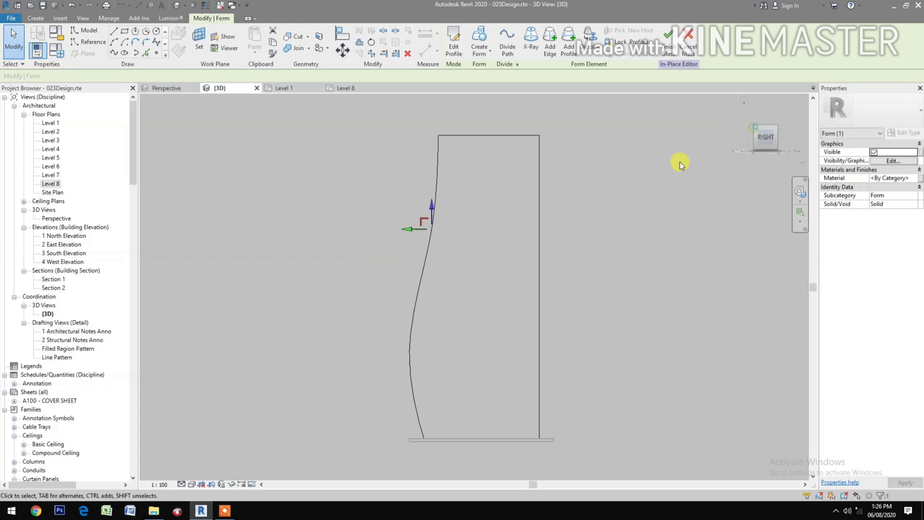
key("Escape")
left_click(645, 278)
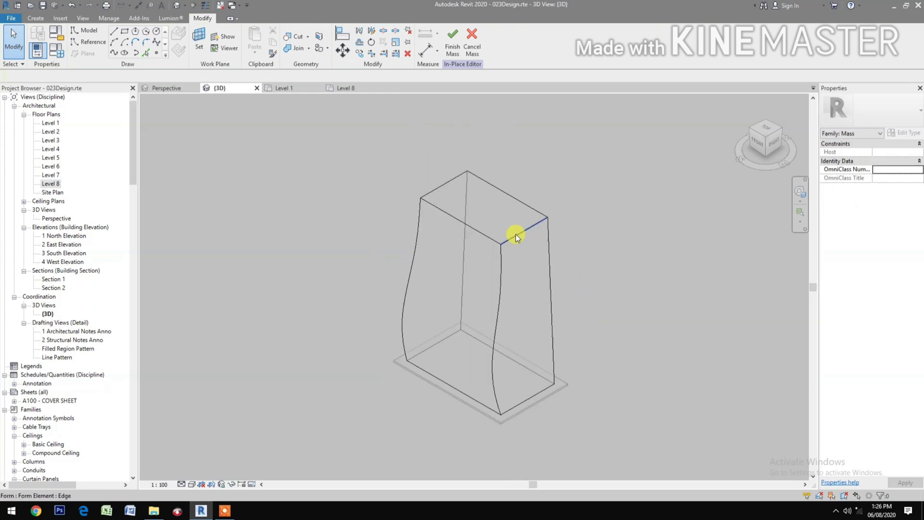
left_click(516, 234)
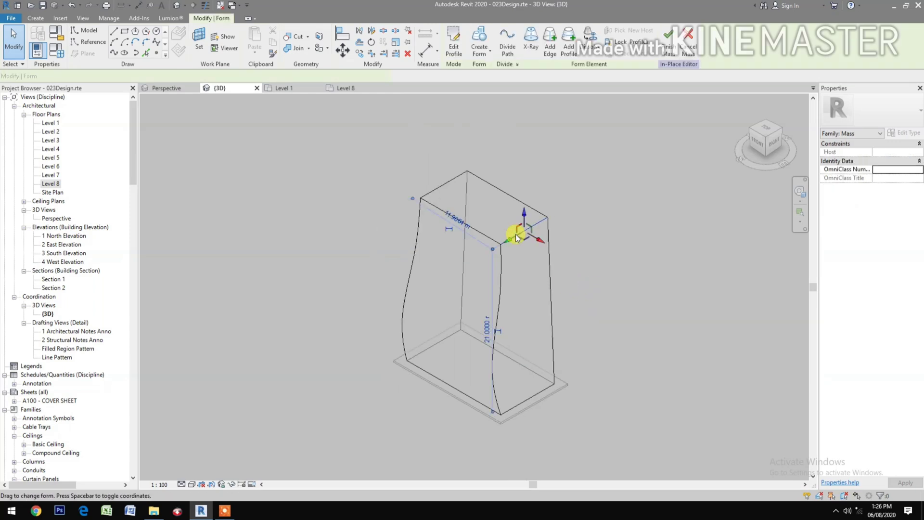
left_click(550, 62)
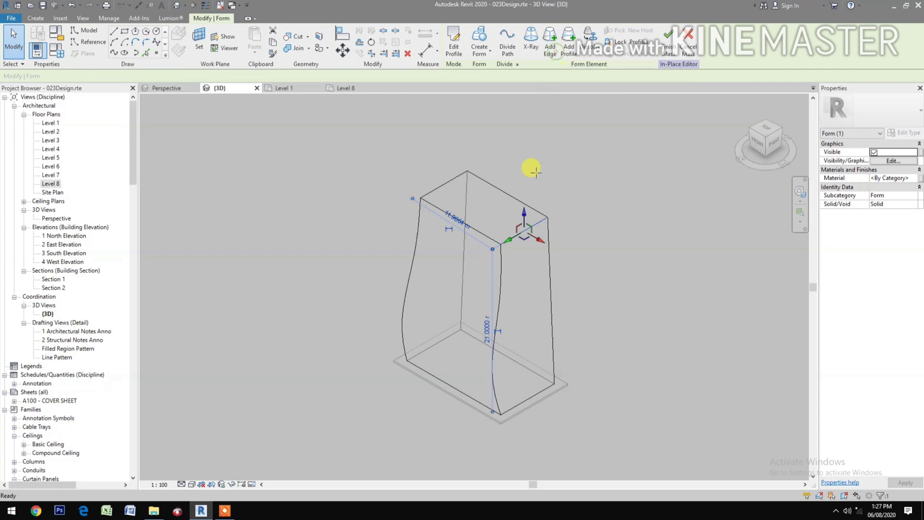
key("Escape")
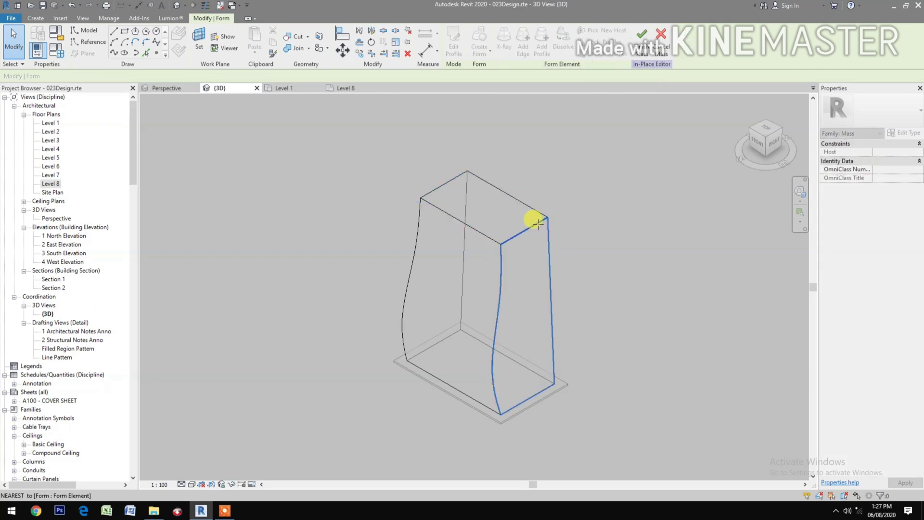
left_click(537, 223)
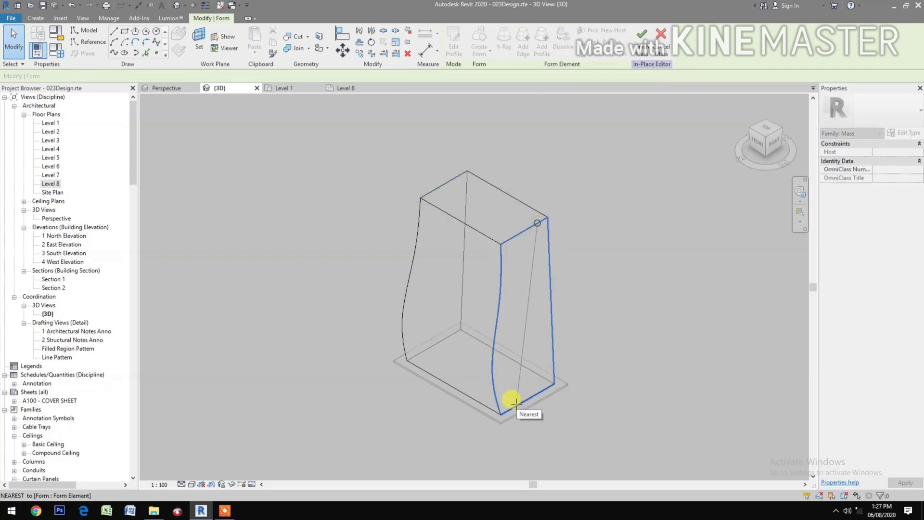
left_click(518, 403)
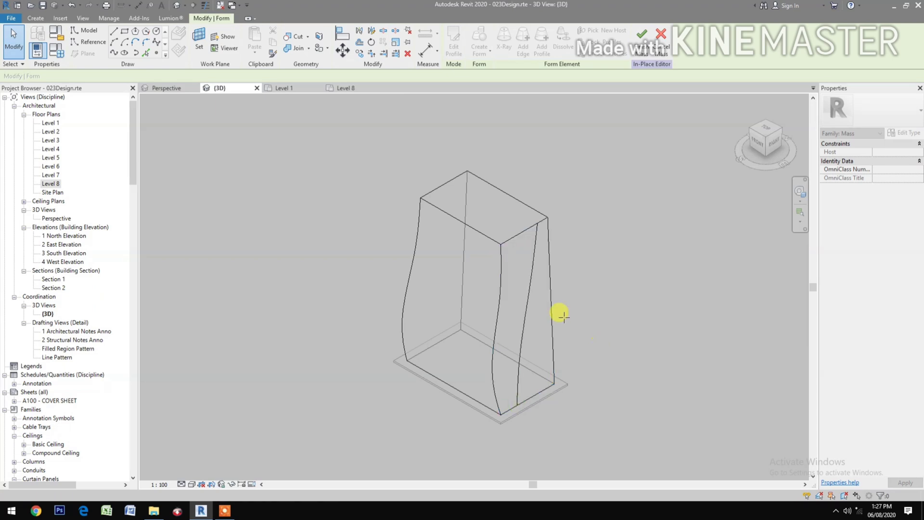
- Add an edge on the form's left face, running from near the back of its top edge to near the front of its base edge
left_click(752, 128)
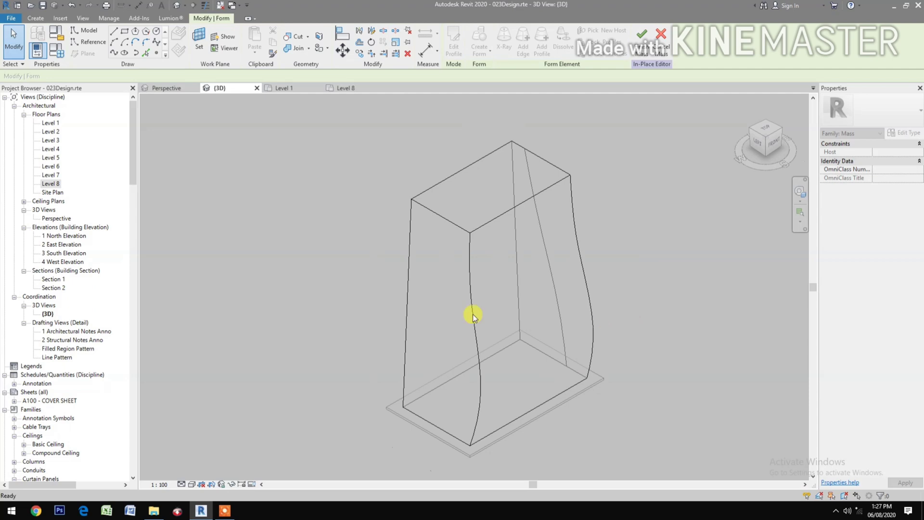
key("Escape")
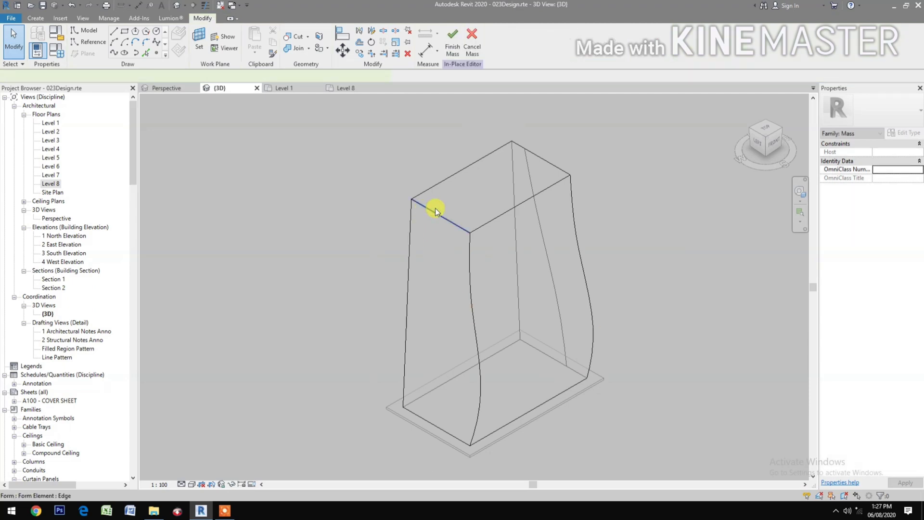
left_click(435, 212)
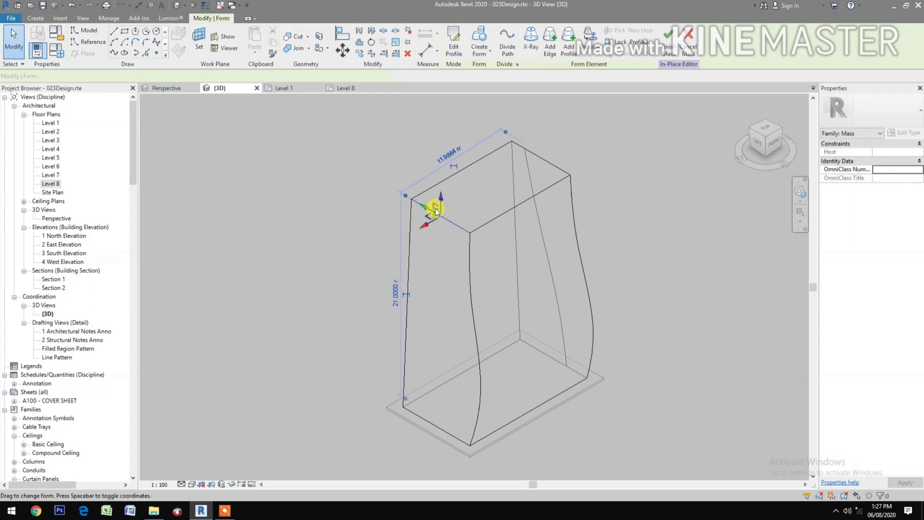
left_click(571, 55)
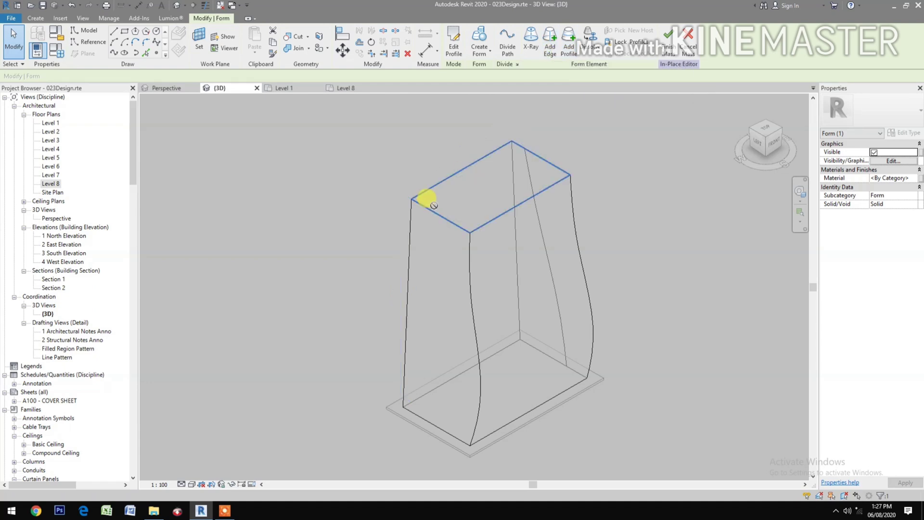
left_click(446, 385)
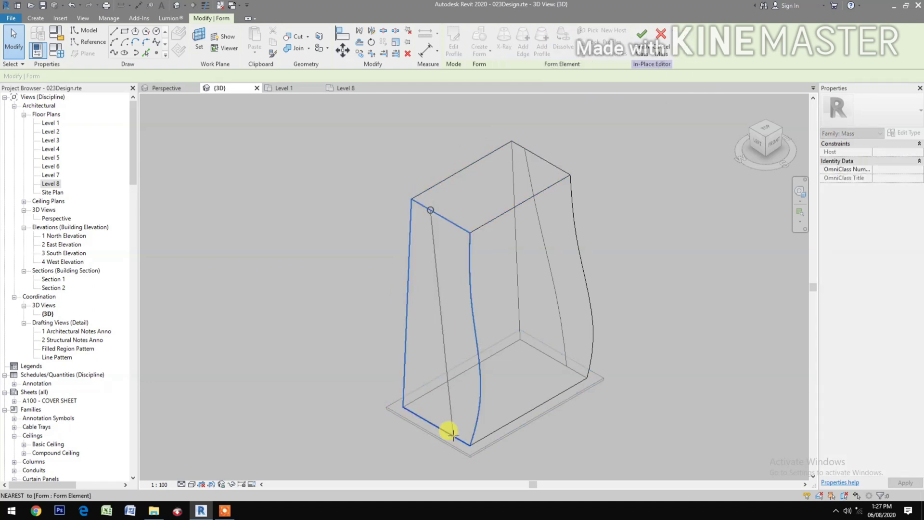
left_click(527, 385)
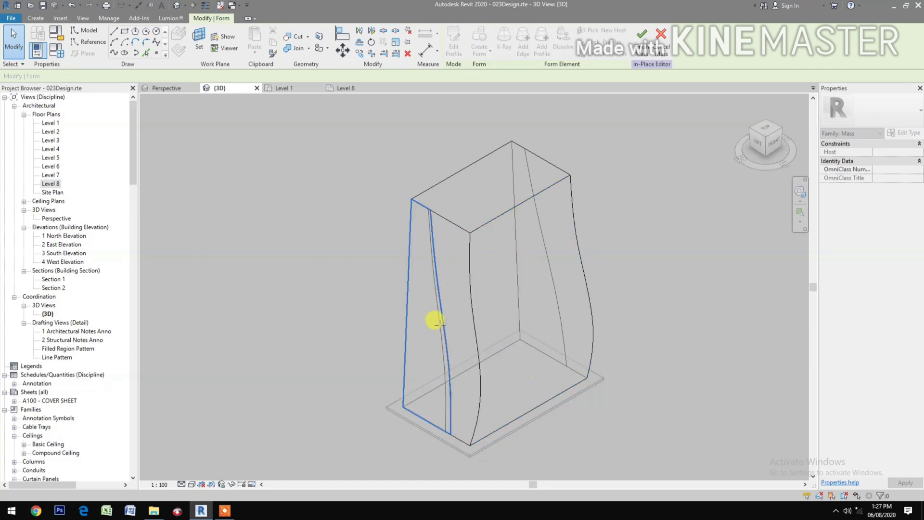
key("Escape")
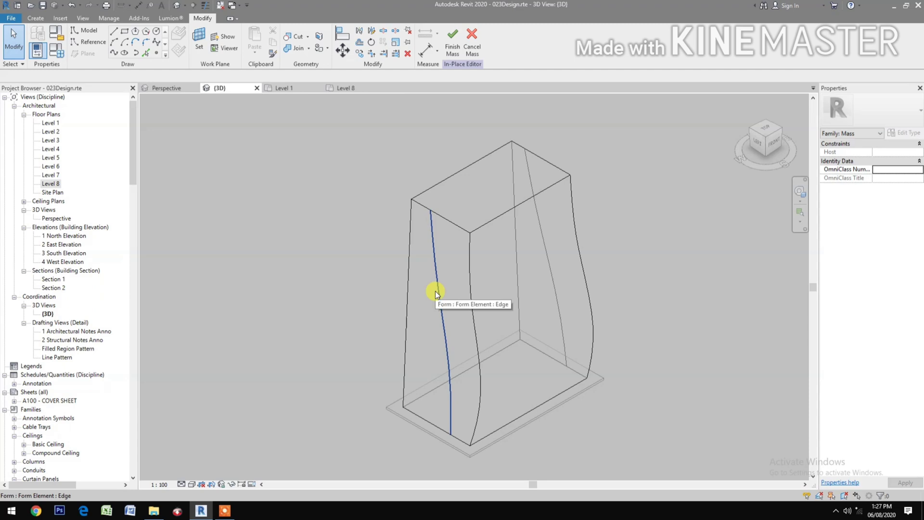
- Create a form from the rear surface of the left face with a positive offset of 0.5 m
key("Tab")
key("Tab")
left_click(435, 290)
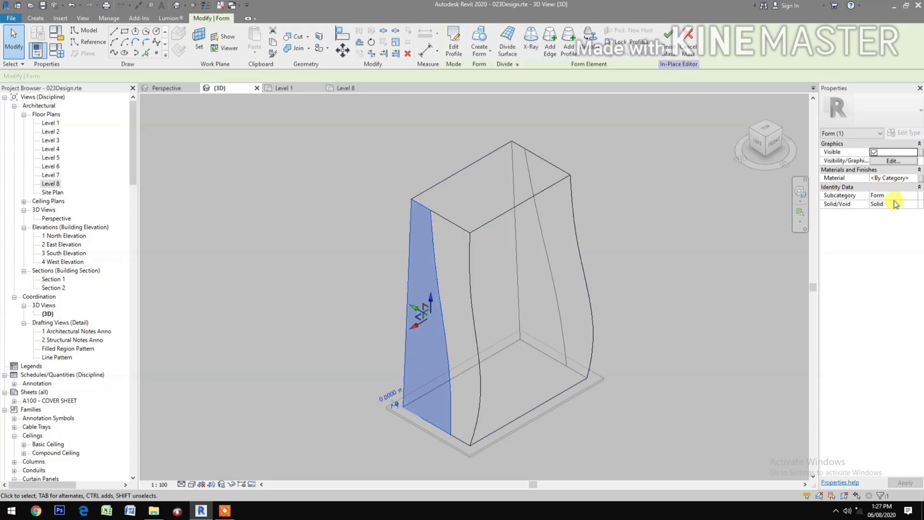
left_click(477, 43)
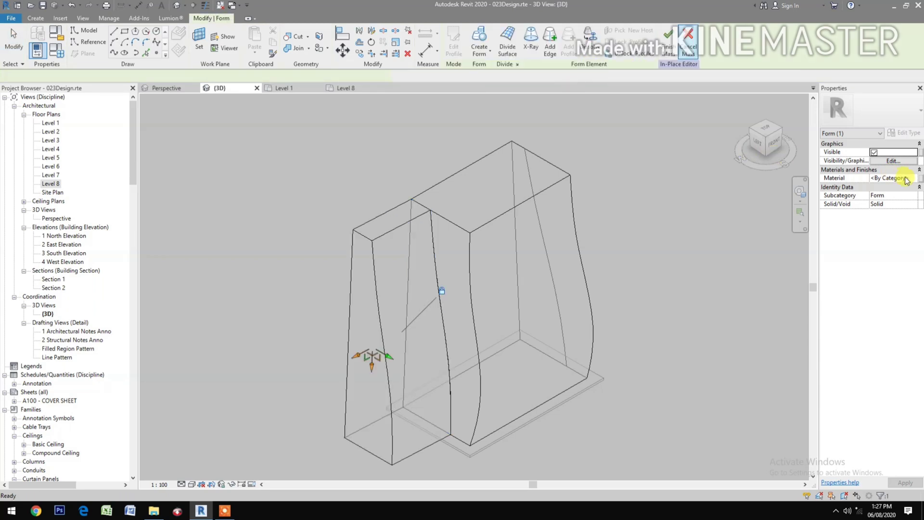
left_click(911, 152)
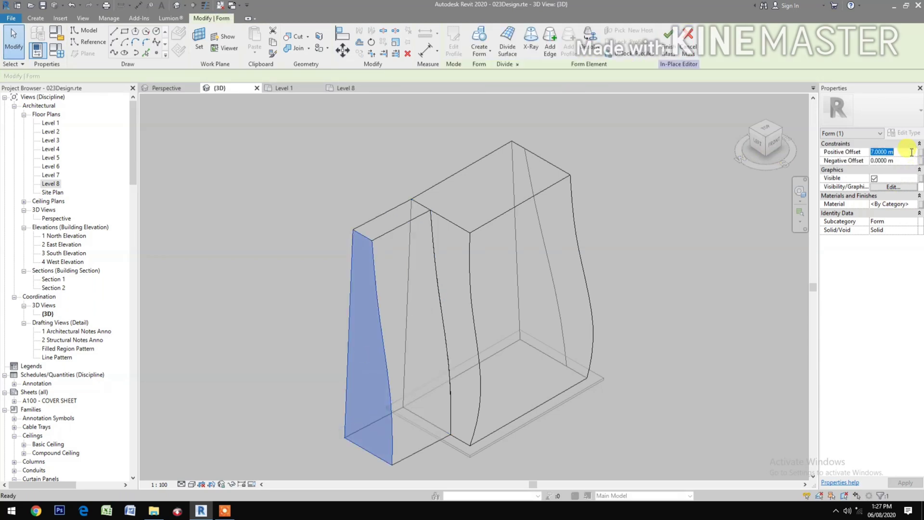
key("Return")
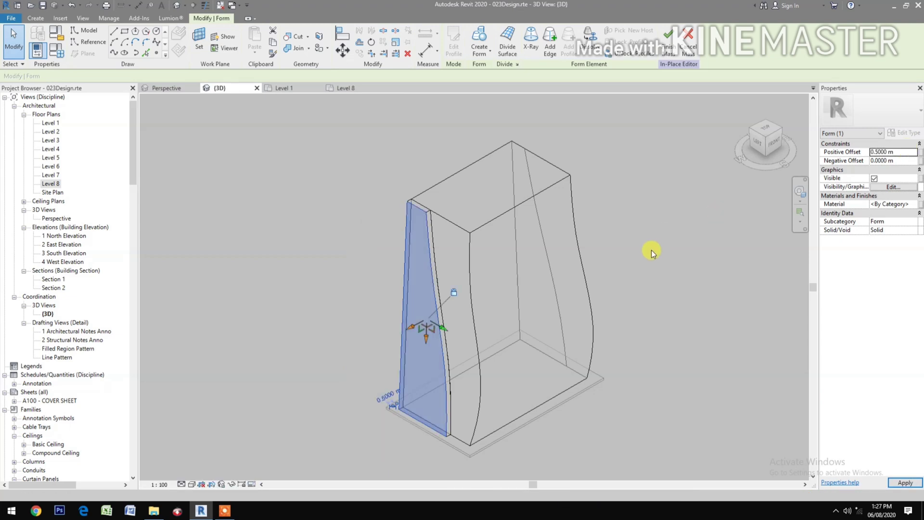
left_click(650, 250)
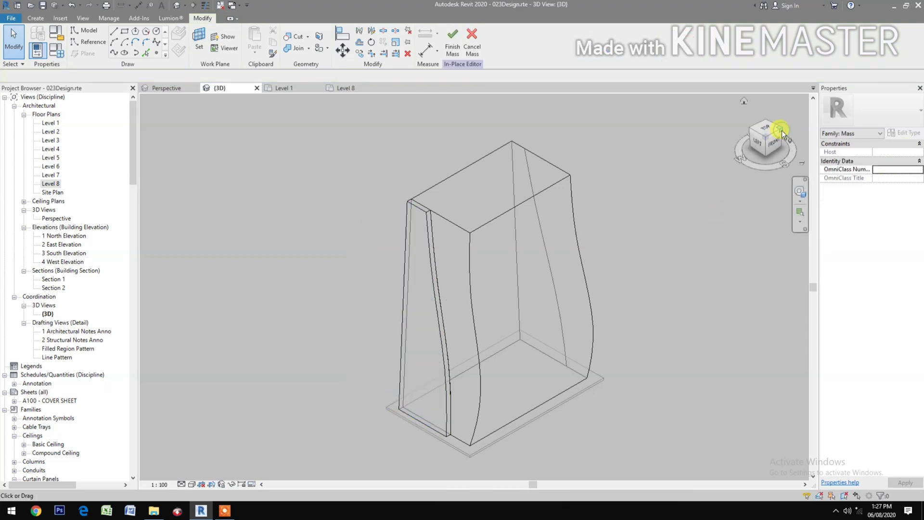
- Create a form from the rear surface of the right face with a positive offset of 0.5 m
left_click(781, 131)
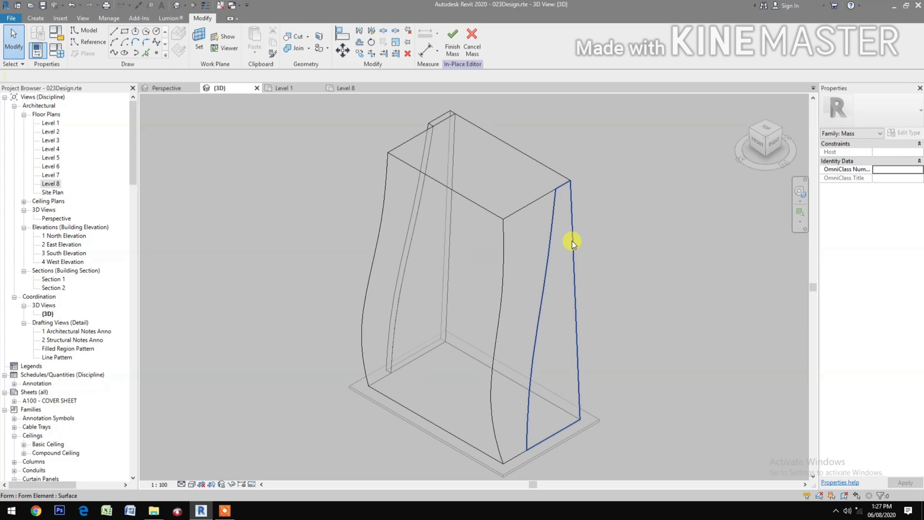
left_click(573, 241)
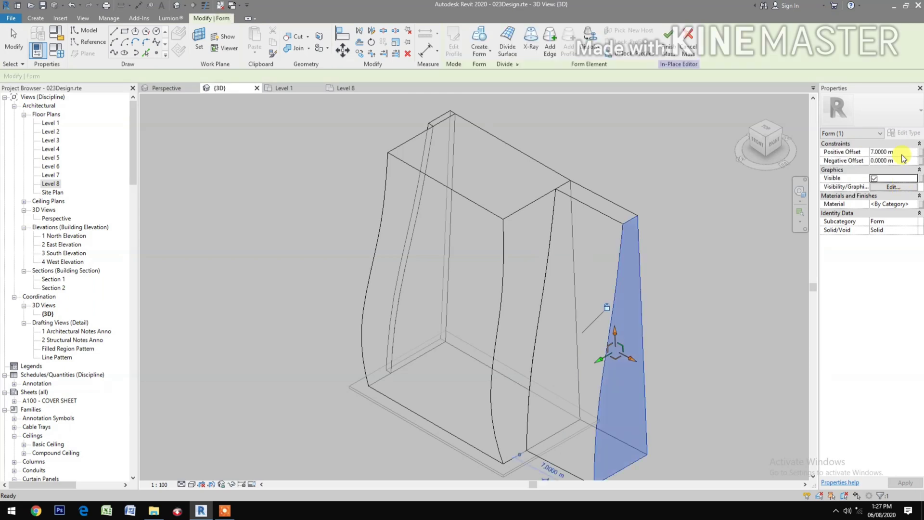
left_click(901, 152)
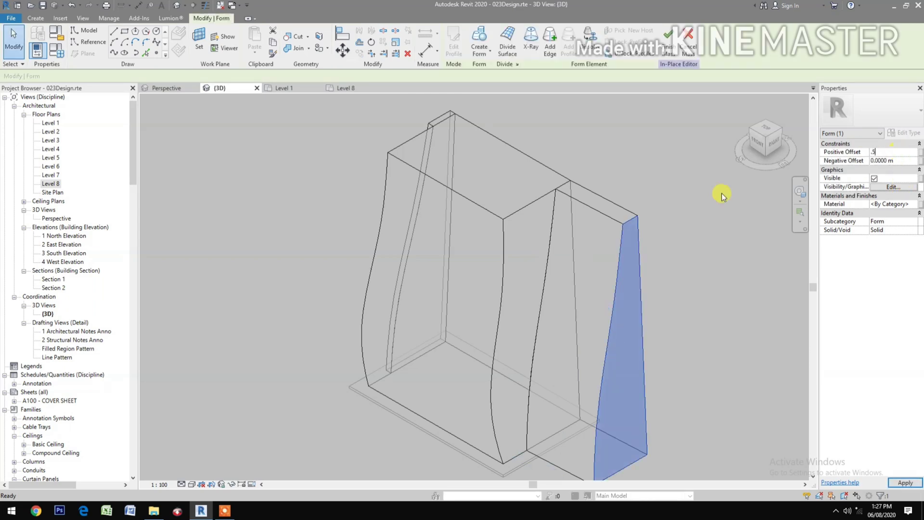
type(".5")
left_click(660, 295)
middle_click_drag(660, 295, 671, 330)
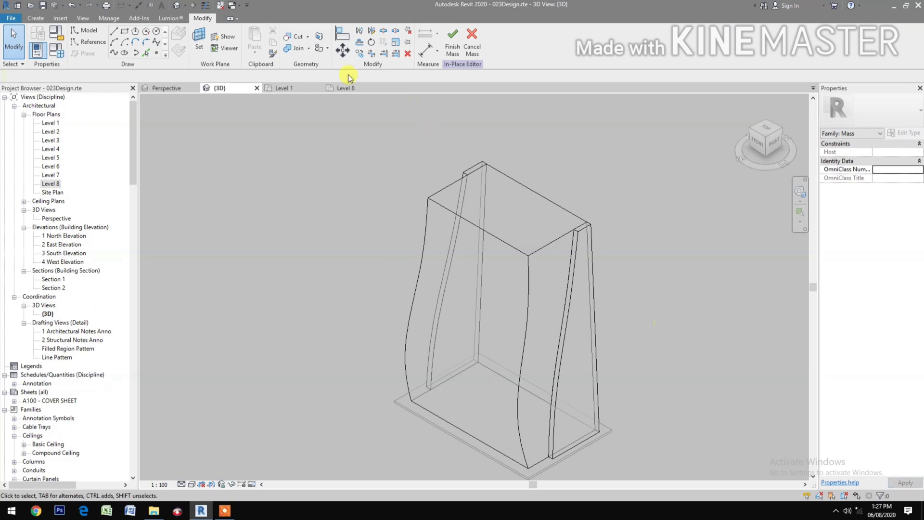
- Add two slanted edges to the curved front face, from the middle and right part of its top edge to the left part of its base
left_click(443, 208)
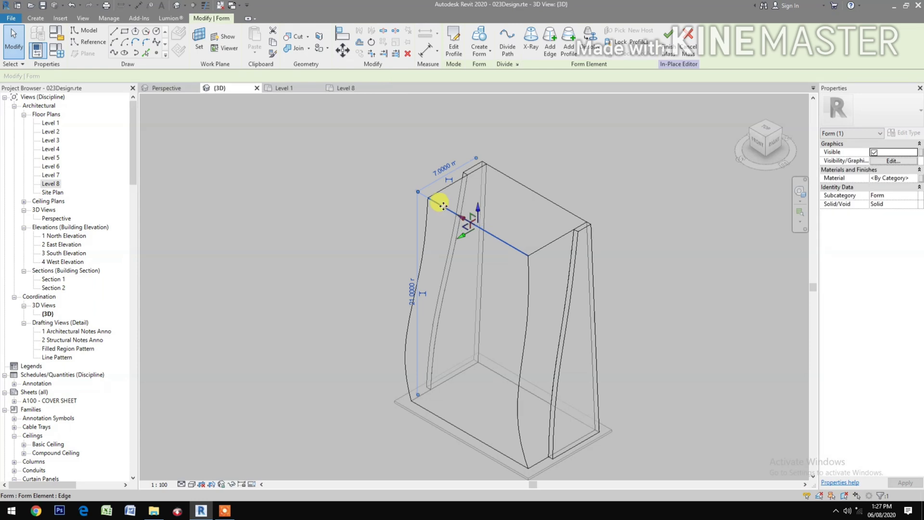
left_click(551, 57)
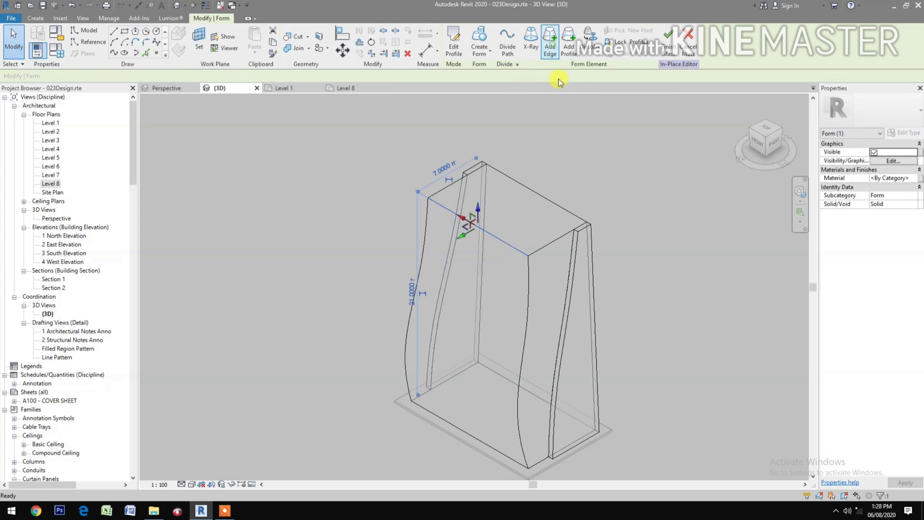
left_click(507, 244)
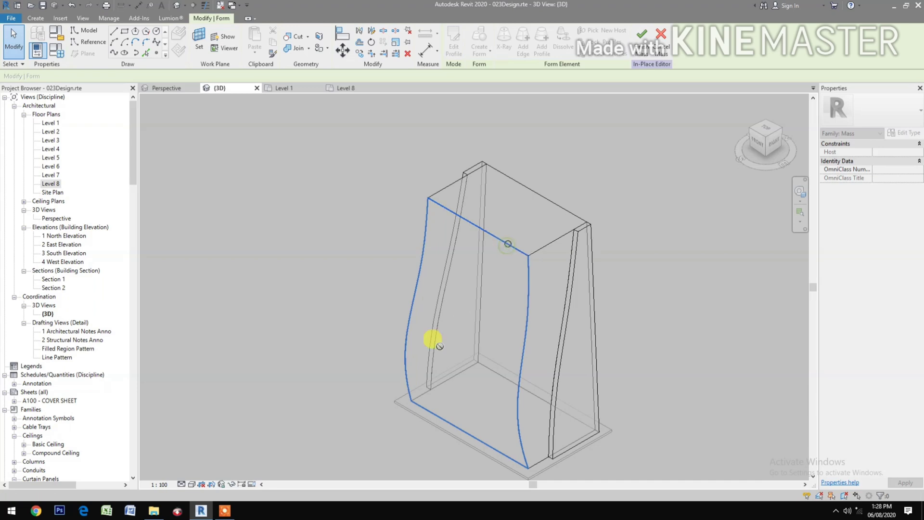
left_click(439, 415)
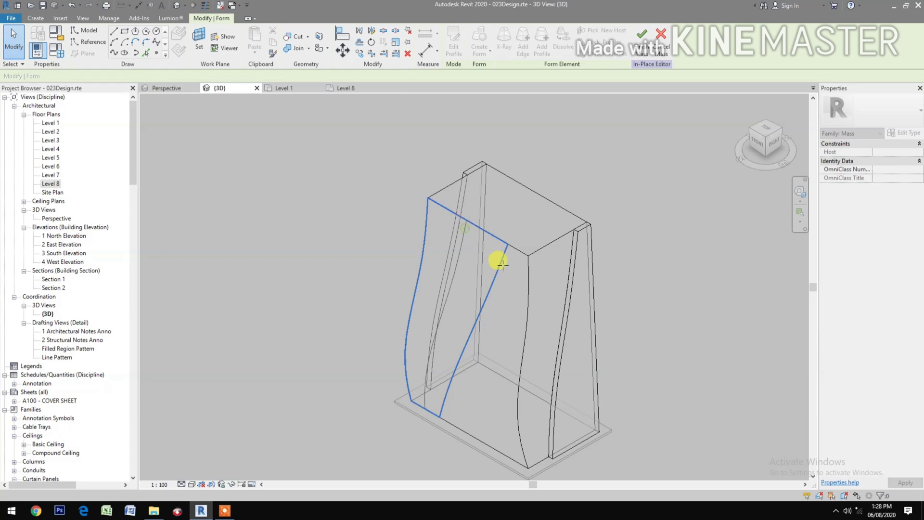
left_click(735, 137)
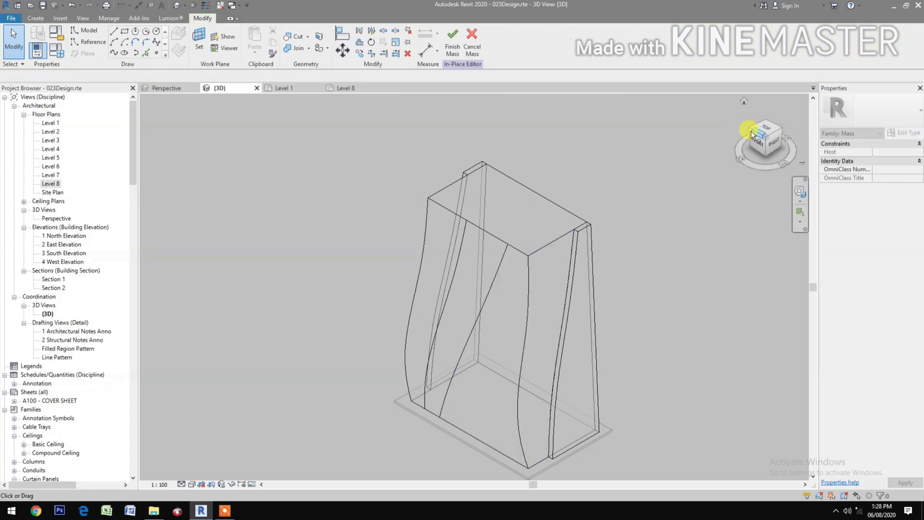
- Create a form from the large right-hand surface of the front face with a positive offset of 1 m
left_click(750, 130)
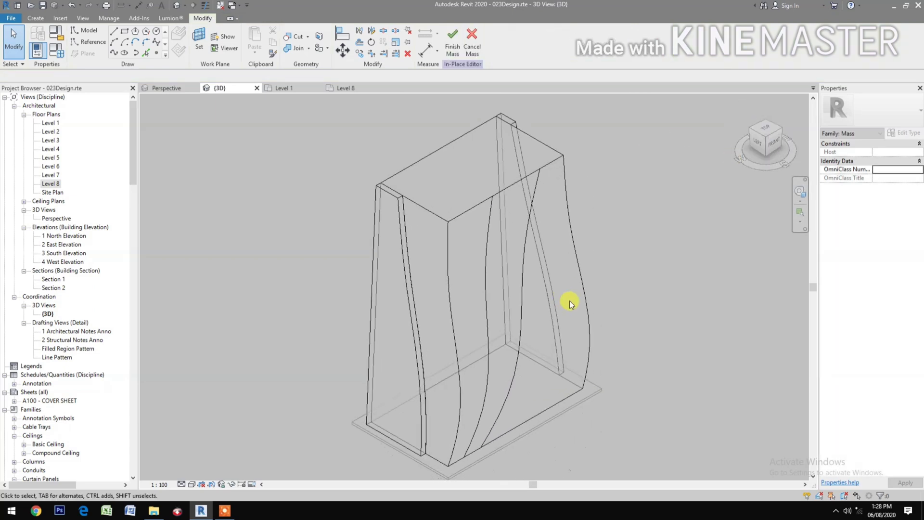
left_click(580, 298)
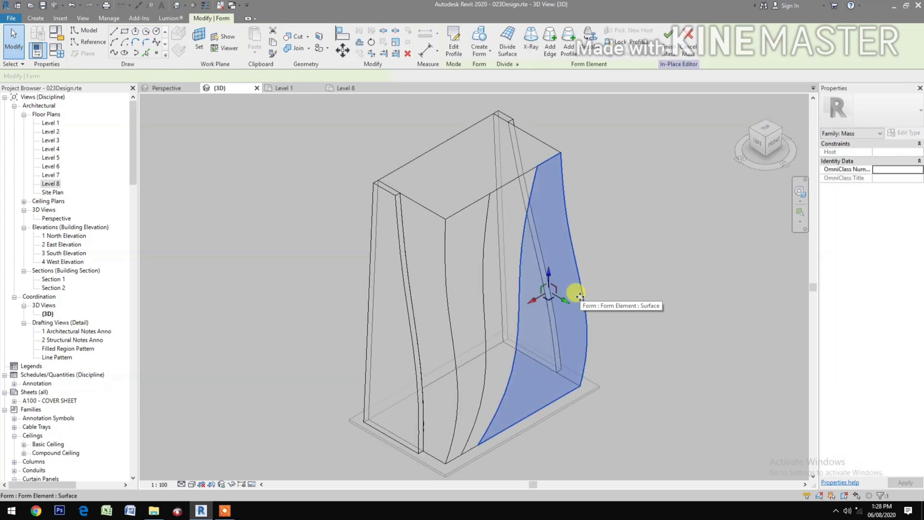
left_click(477, 35)
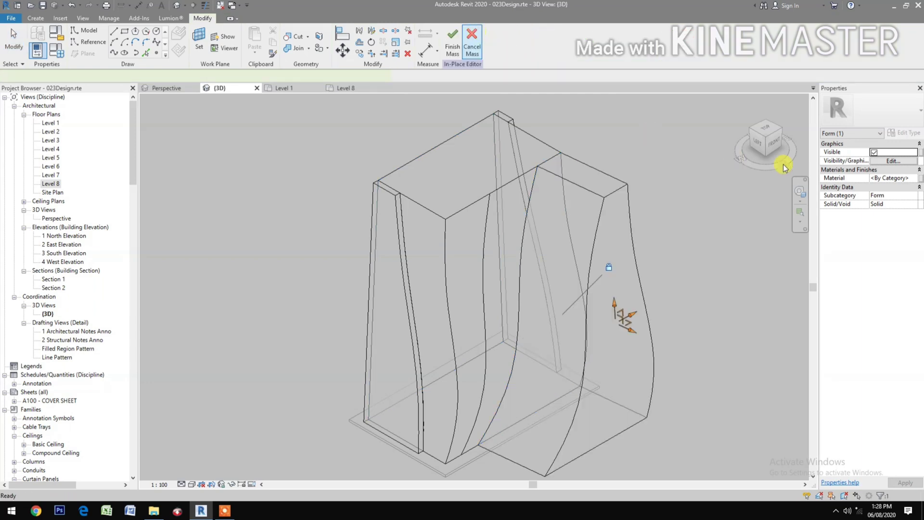
left_click(909, 152)
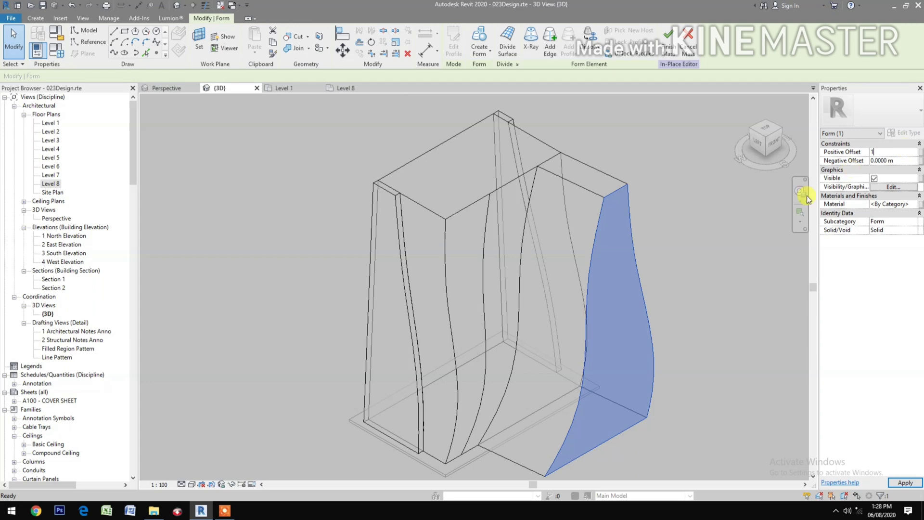
key("Return")
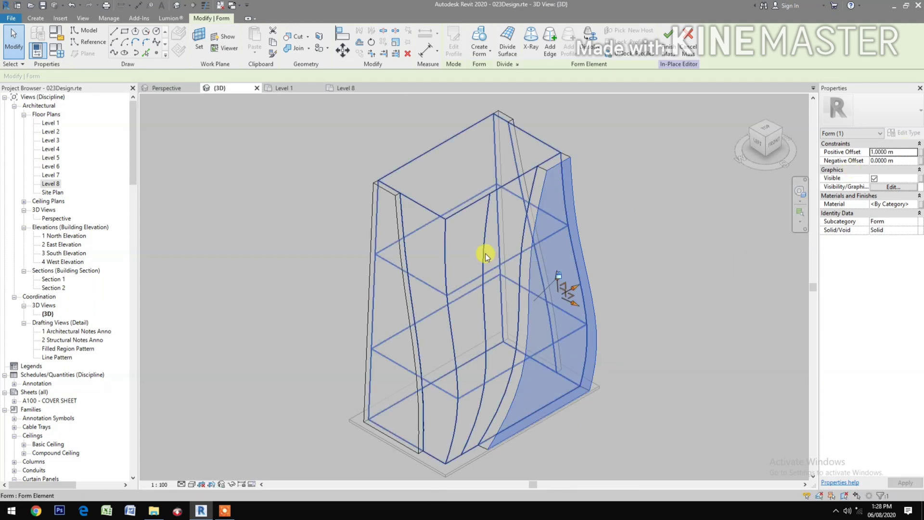
- Create a form from the front face's middle strip between the two added edges, with a positive offset of 0.5 m
key("Tab")
left_click(486, 254)
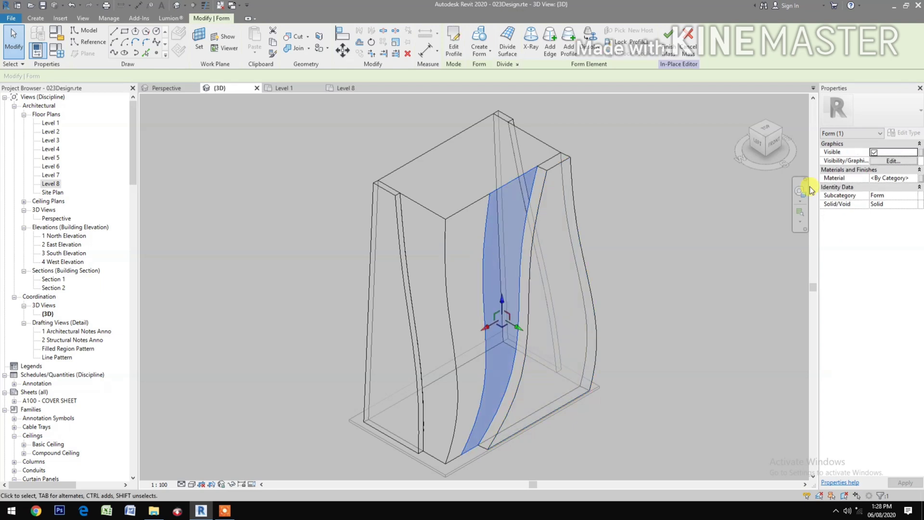
left_click(487, 33)
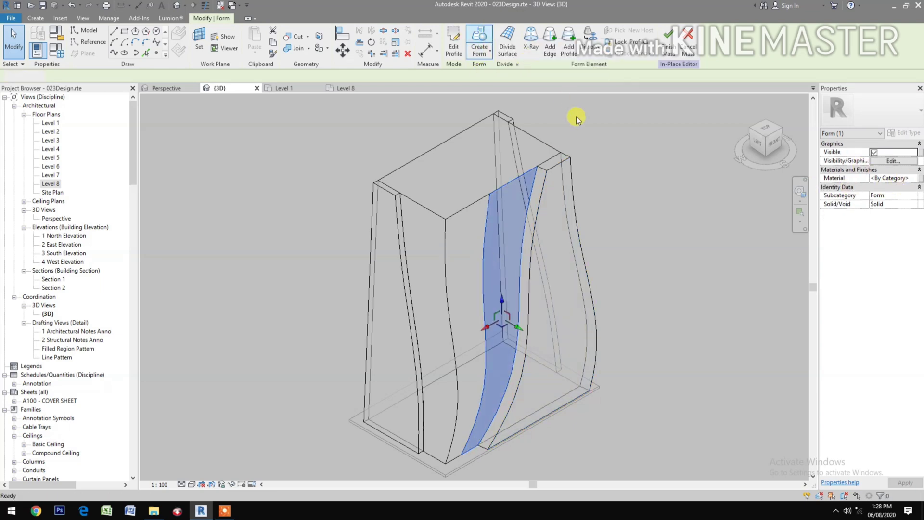
left_click(902, 152)
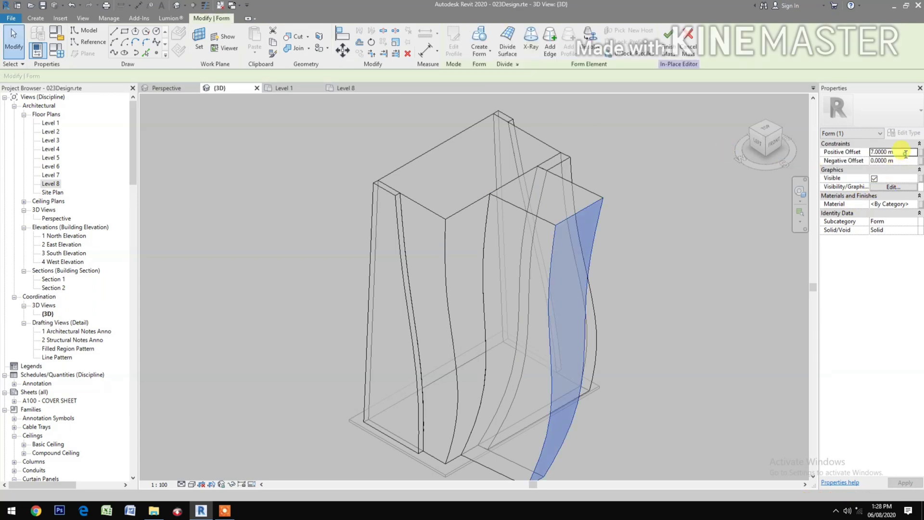
type("0.5")
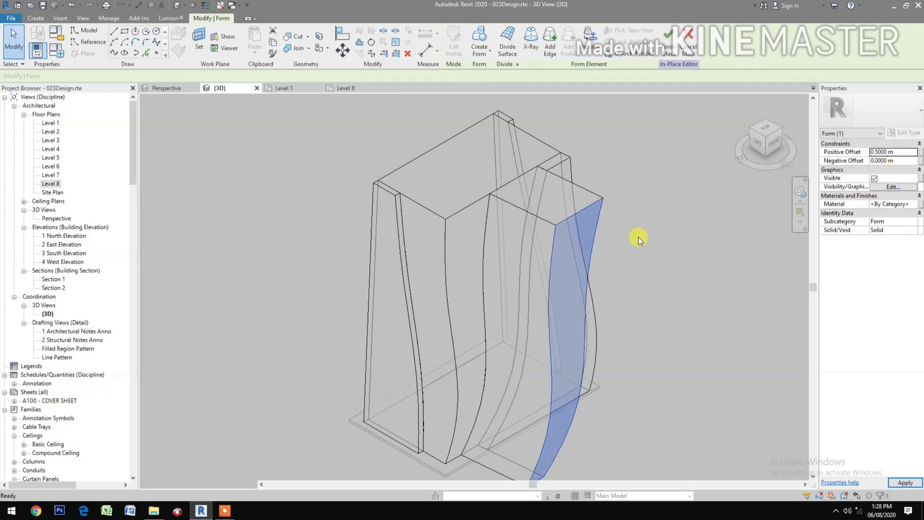
left_click(642, 237)
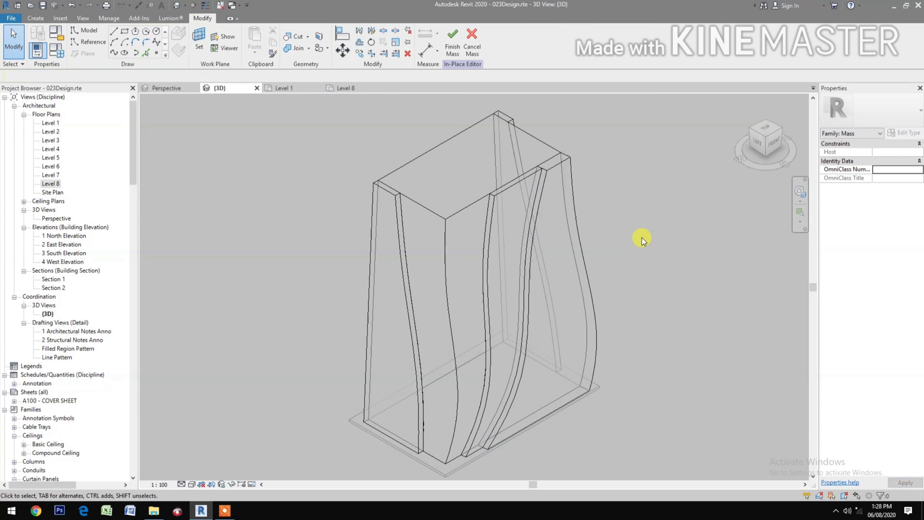
- Divide the leftmost strip of the curved front face into a UV grid with Divide Surface
middle_click_drag(637, 331, 631, 342)
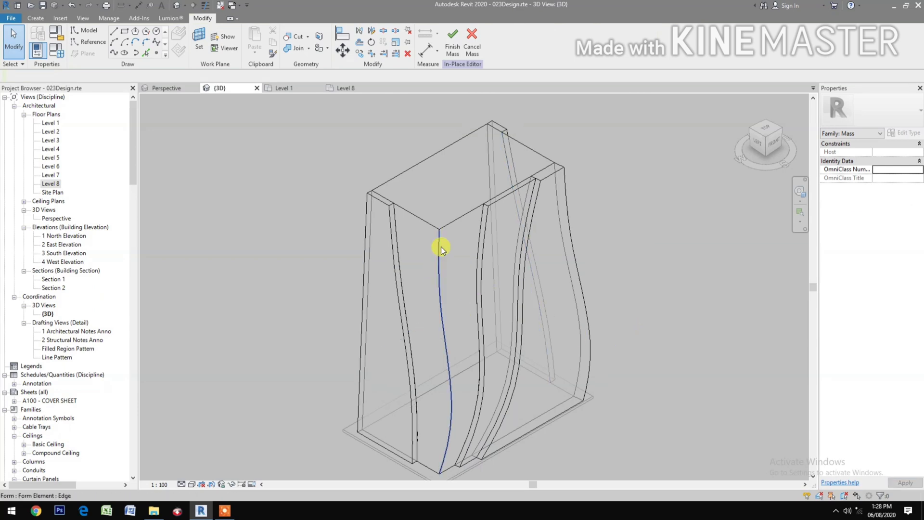
key("Tab")
key("Tab")
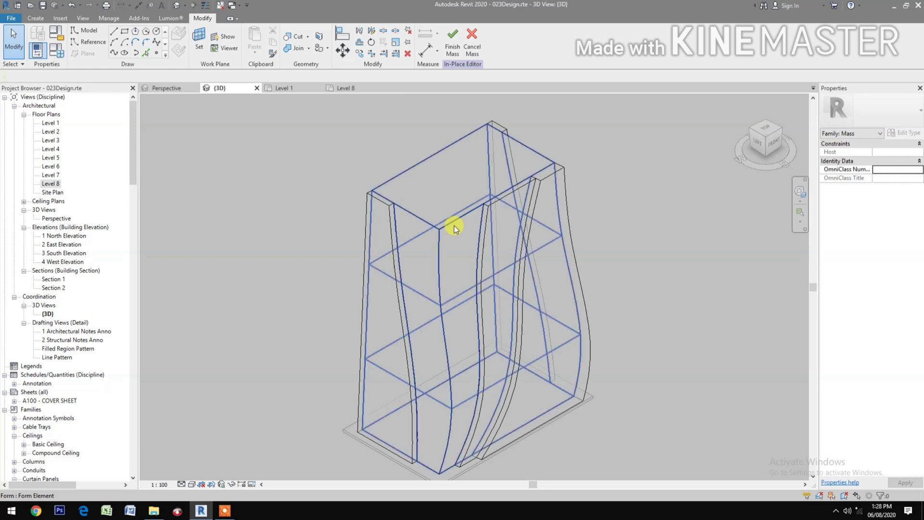
left_click(453, 225)
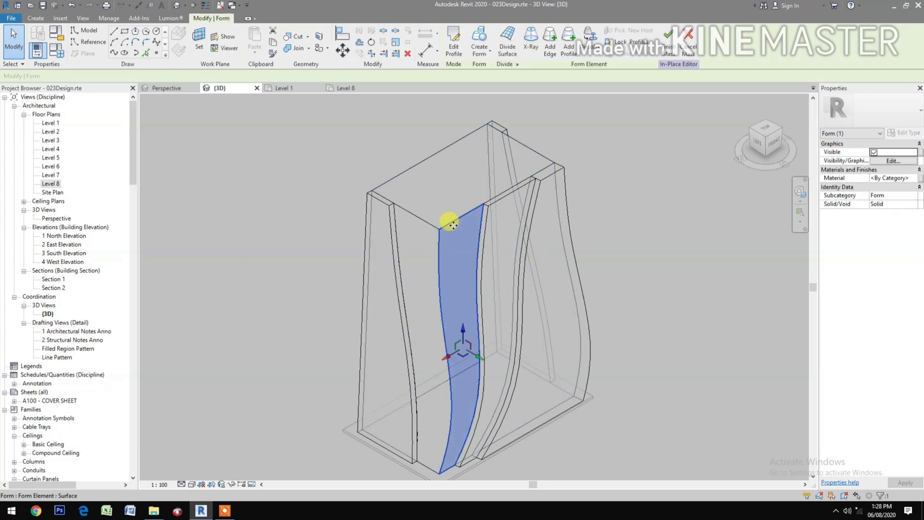
left_click(509, 41)
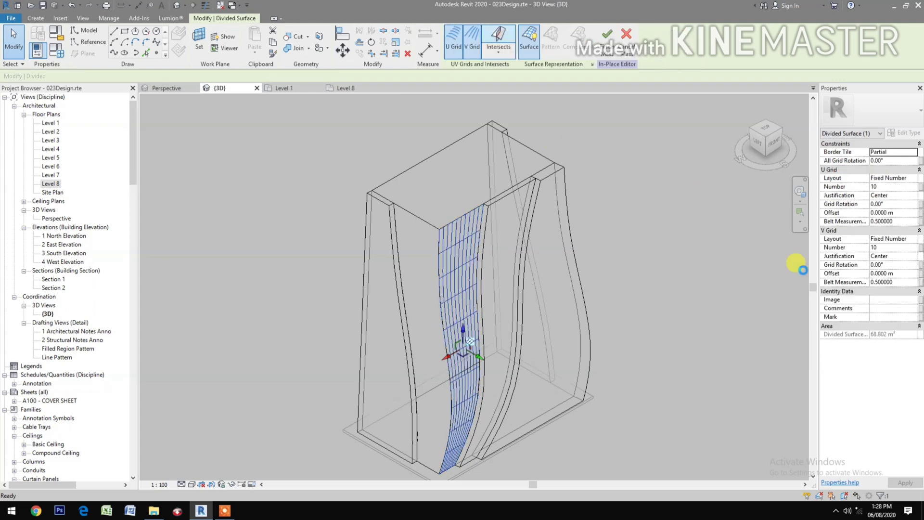
- Try a U grid number of 3 on the divided leftmost front strip and restore the number to 10
left_click(883, 187)
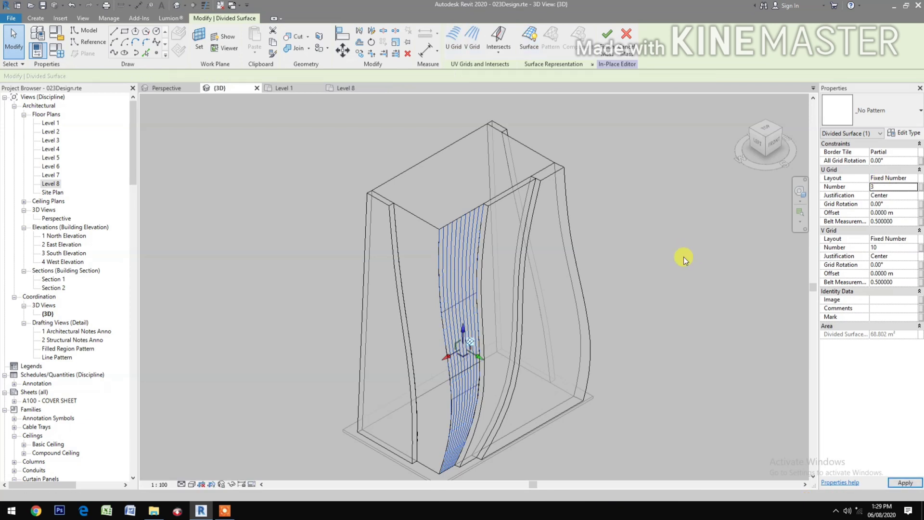
left_click(893, 187)
key("BackSpace")
type("1")
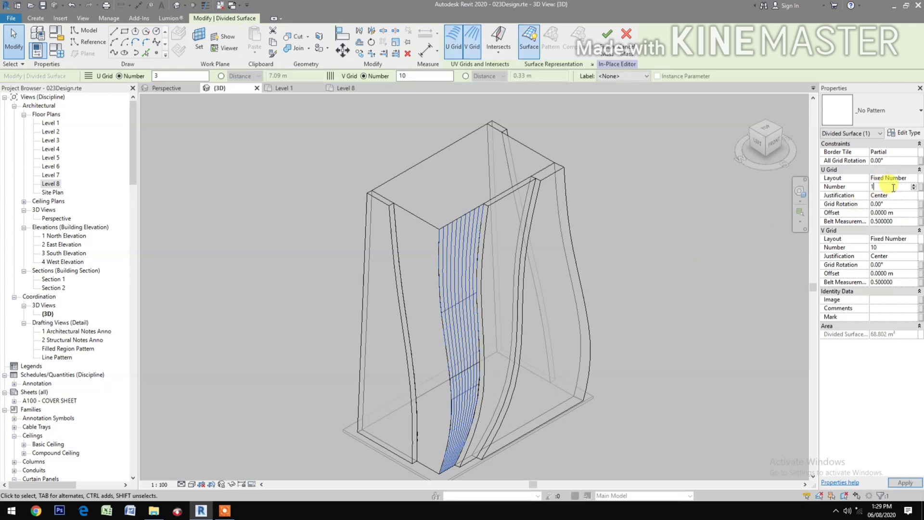
type("0")
- Set the V grid number of the divided leftmost front strip to 4
left_click(891, 247)
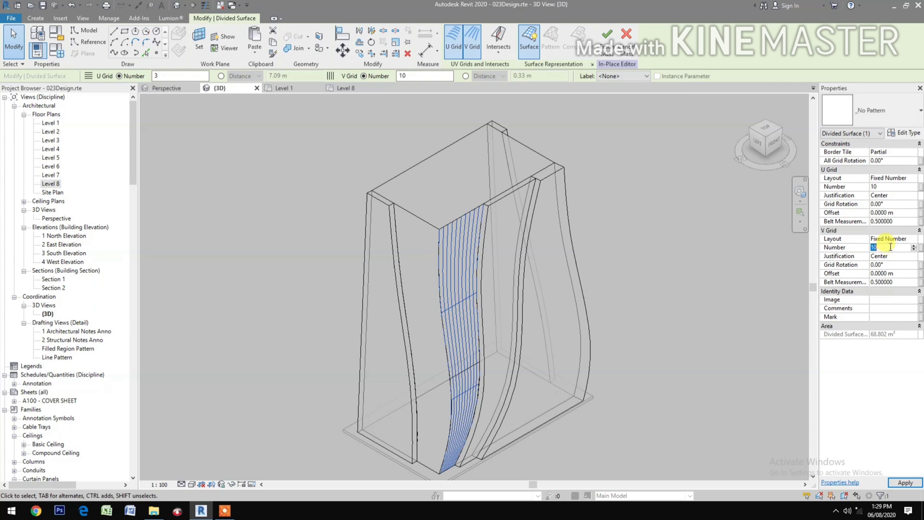
type("3")
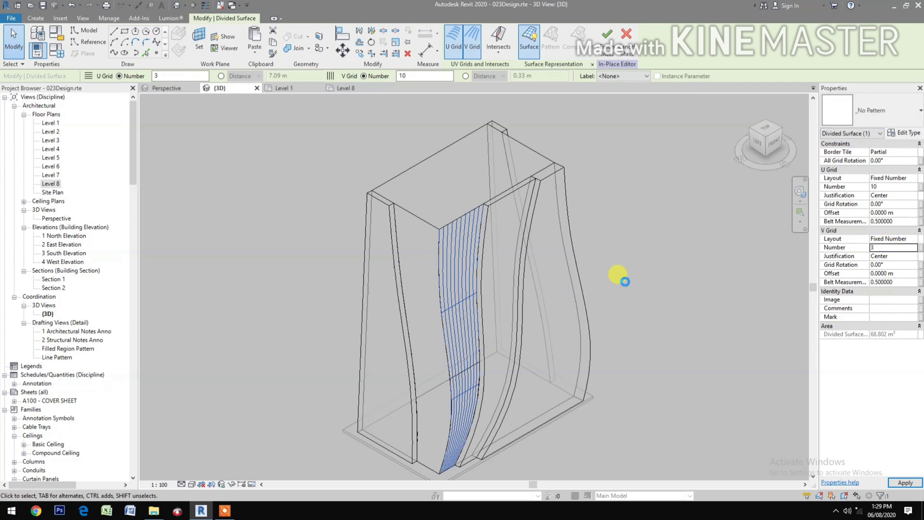
left_click(624, 281)
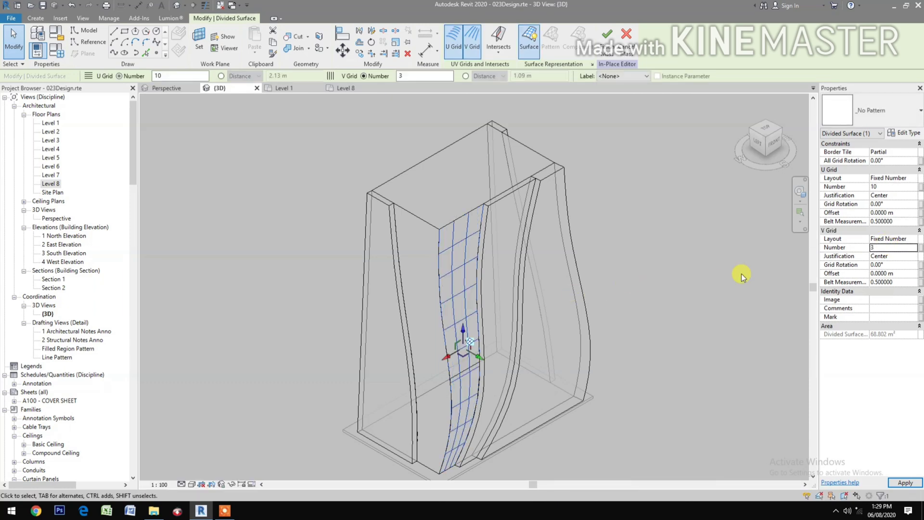
left_click(881, 247)
type("4")
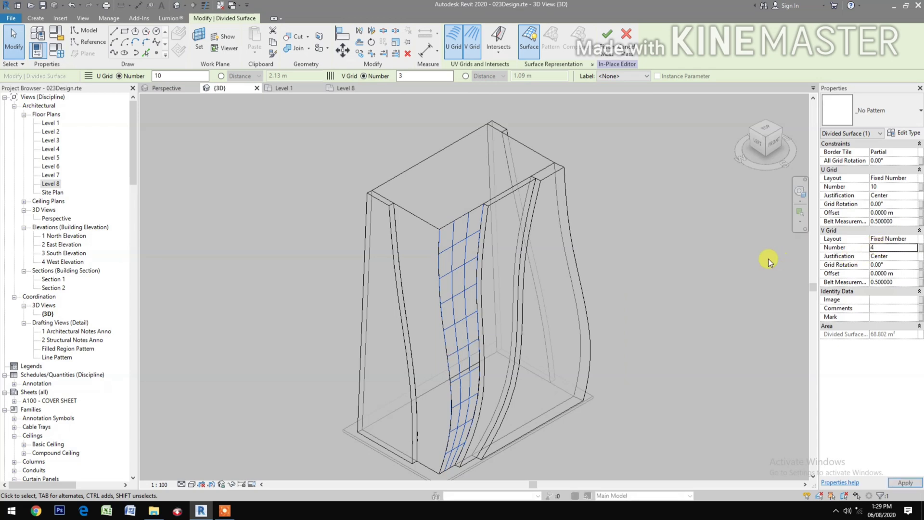
left_click(767, 258)
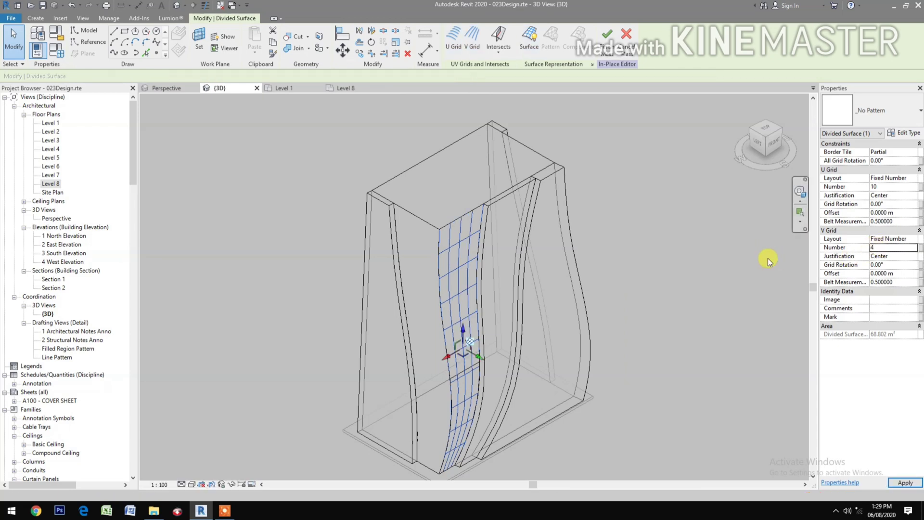
- Divide the left side face's strip beside the front corner and set its V grid number to 4
left_click(416, 219)
left_click(507, 45)
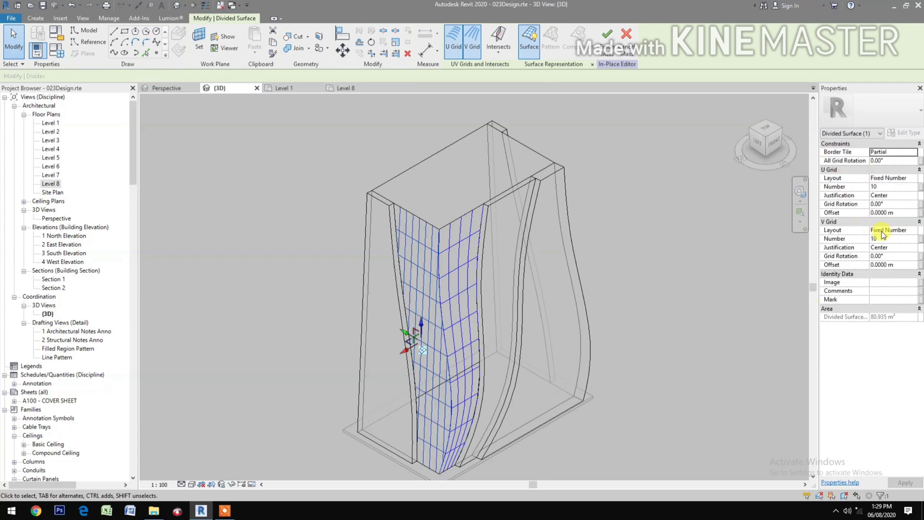
left_click(888, 239)
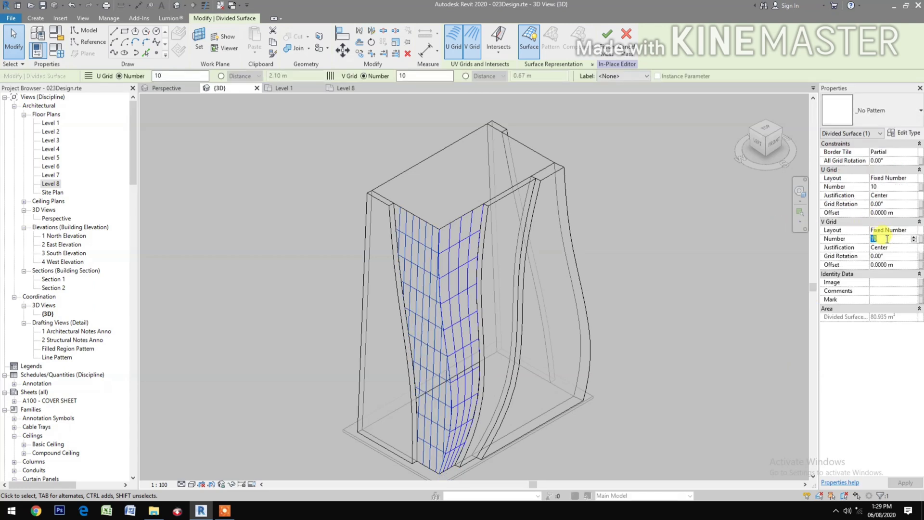
type("4")
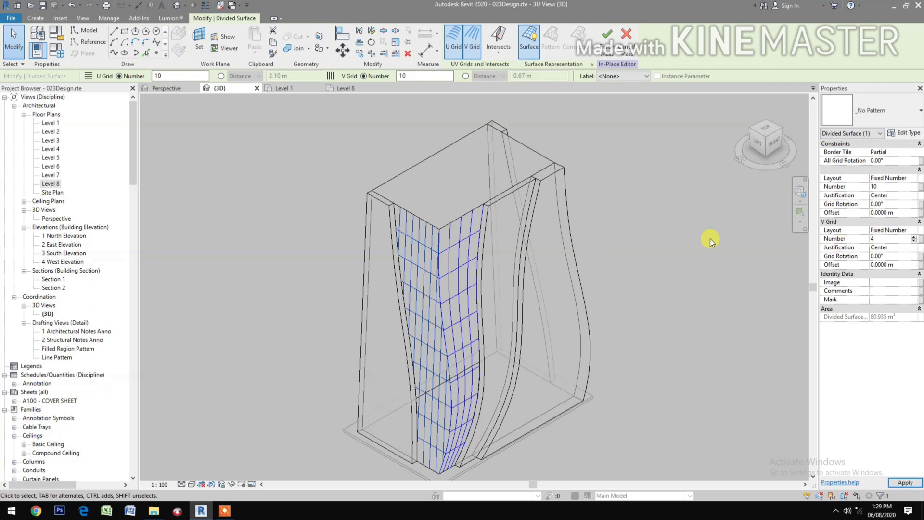
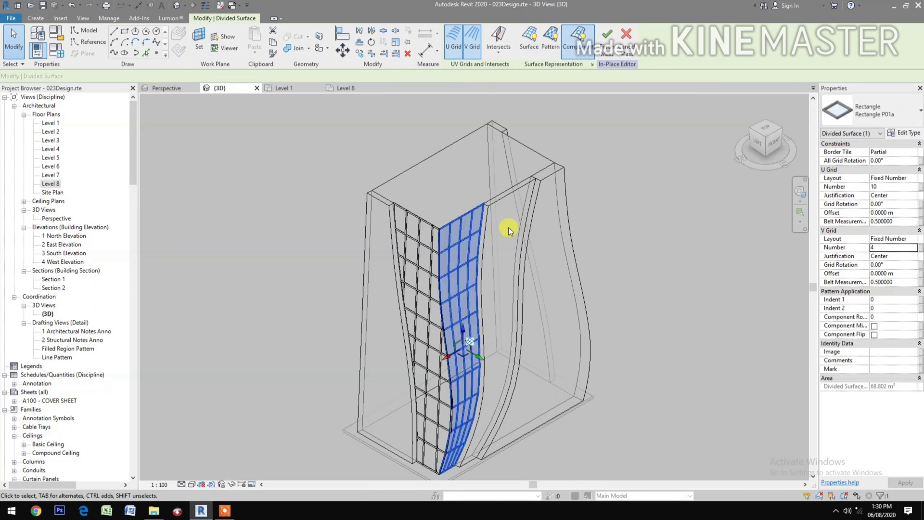
- Divide the front face's middle strip with U grid number 4 and V grid number 10, and apply the Rectangle P01a pattern
left_click(507, 196)
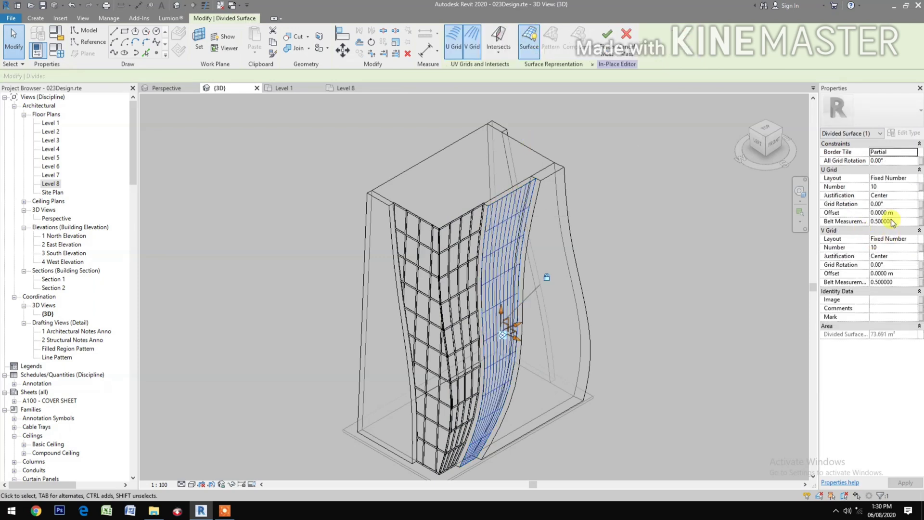
left_click(901, 247)
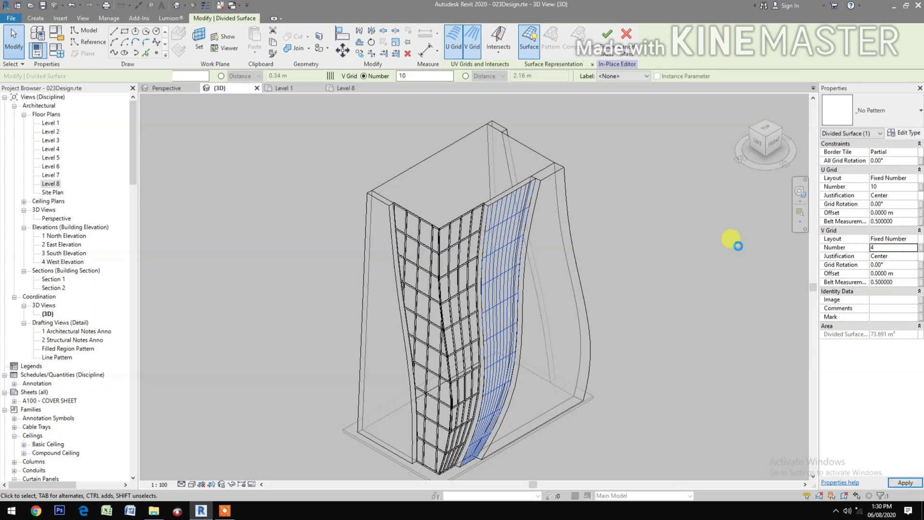
left_click(902, 246)
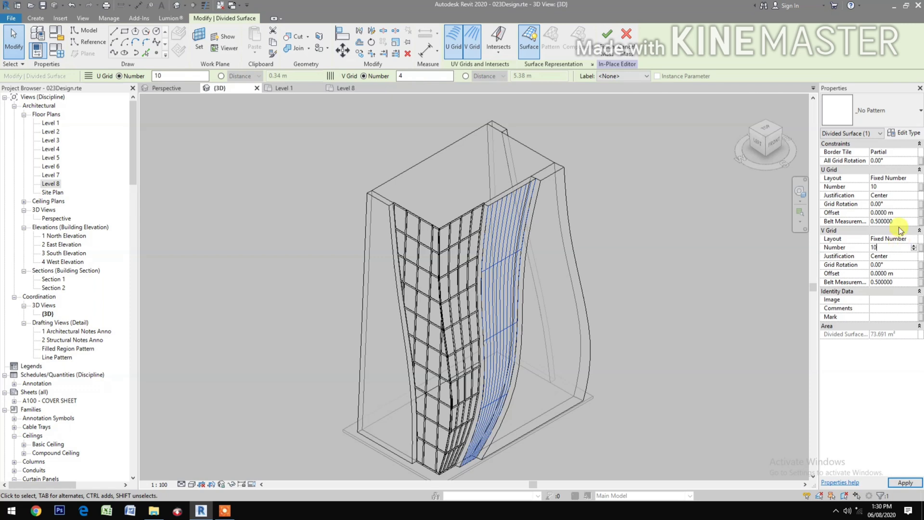
left_click(909, 186)
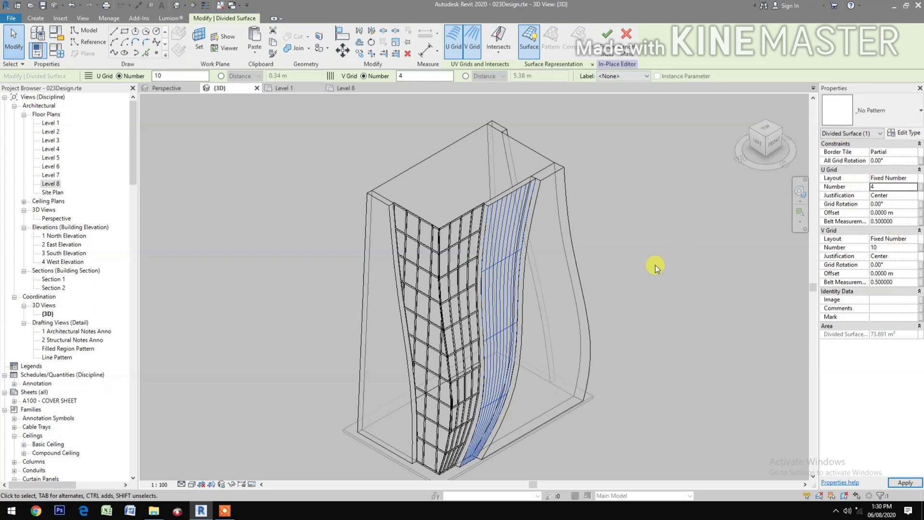
left_click(647, 278)
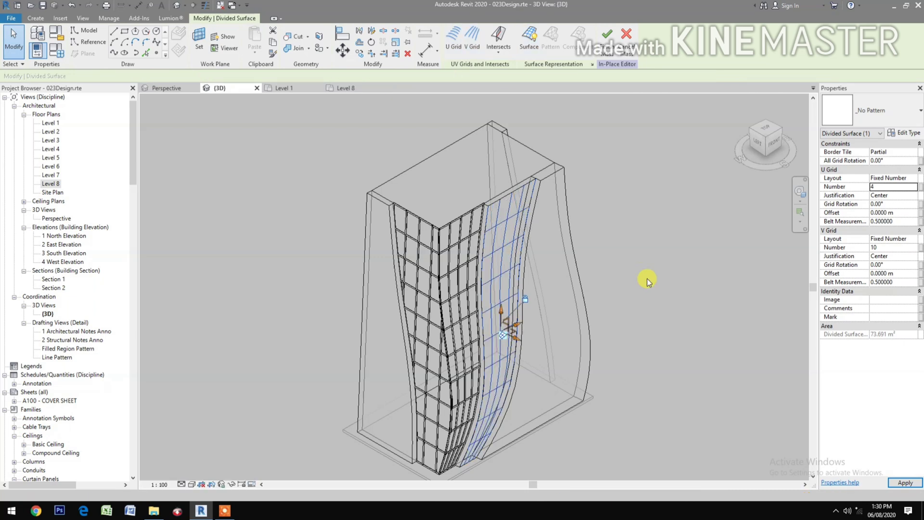
left_click(885, 126)
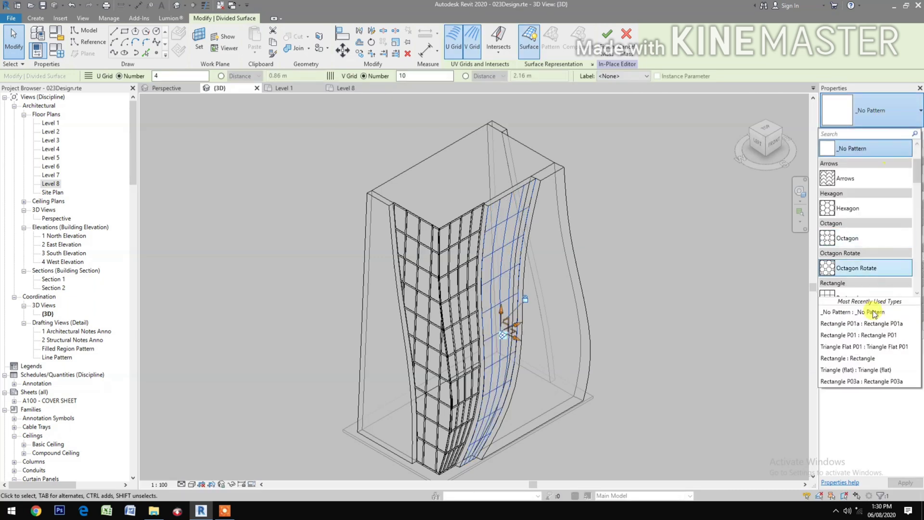
scroll(871, 281, "down", 3)
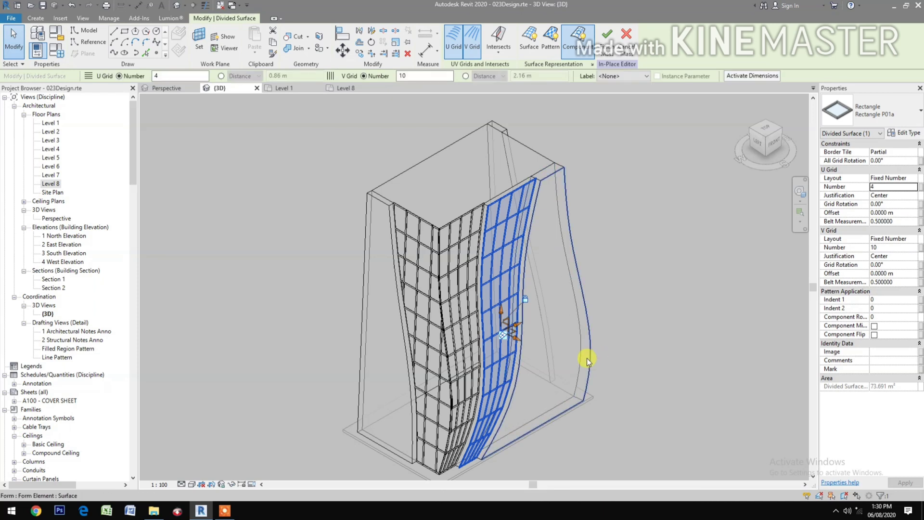
- Divide the front face's large right-hand surface with a U grid number of 4 and apply the Rectangle P01a pattern
left_click(588, 358)
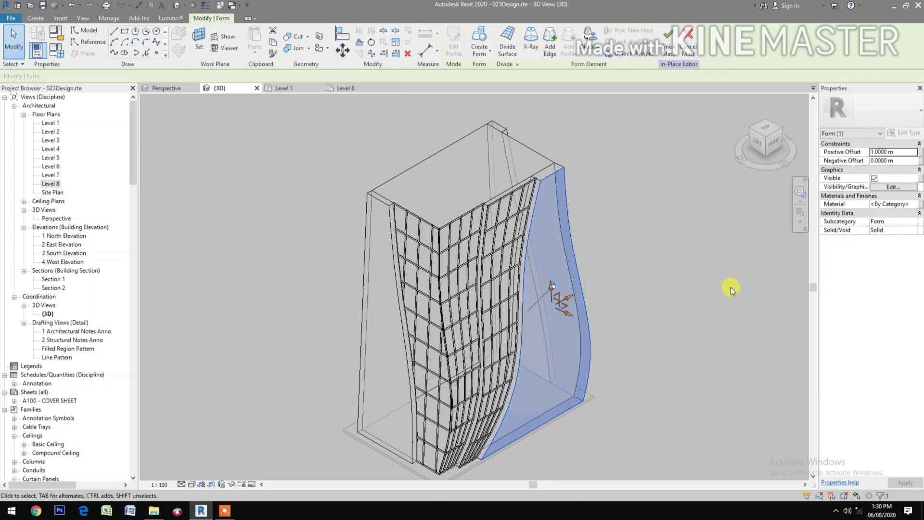
left_click(507, 41)
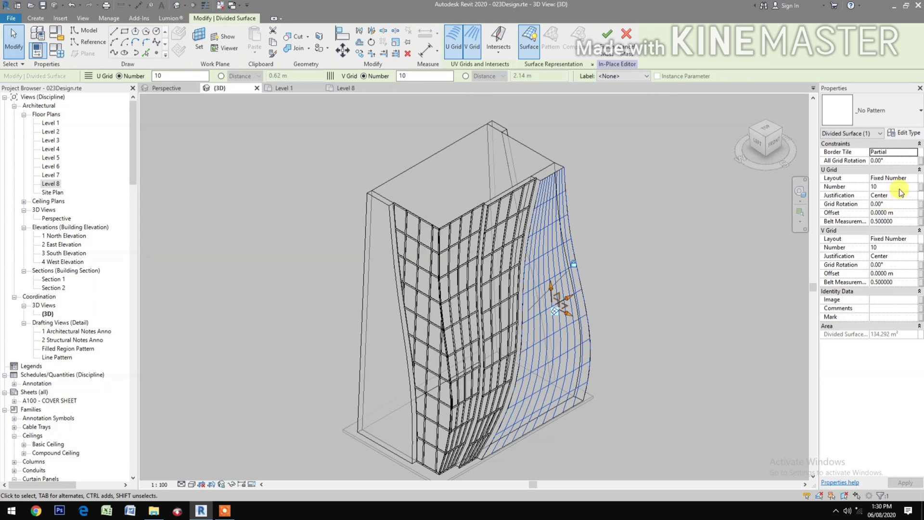
left_click(899, 187)
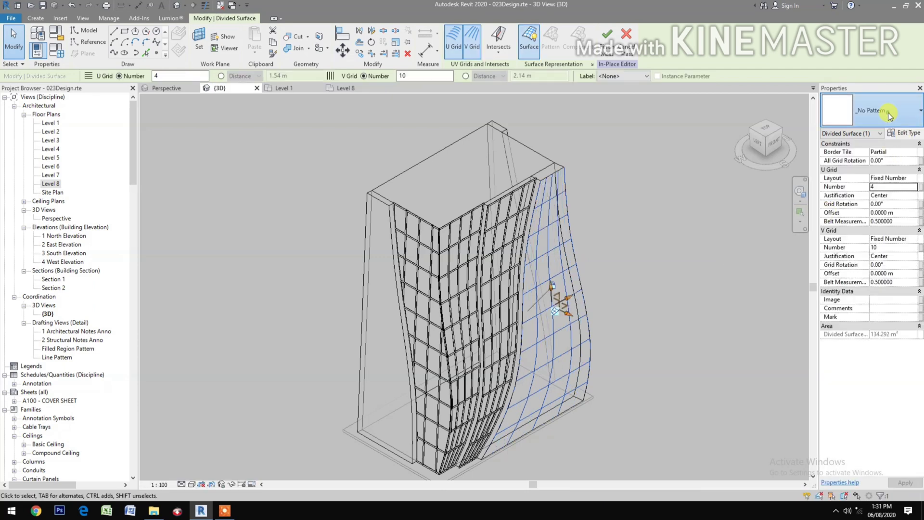
left_click(881, 133)
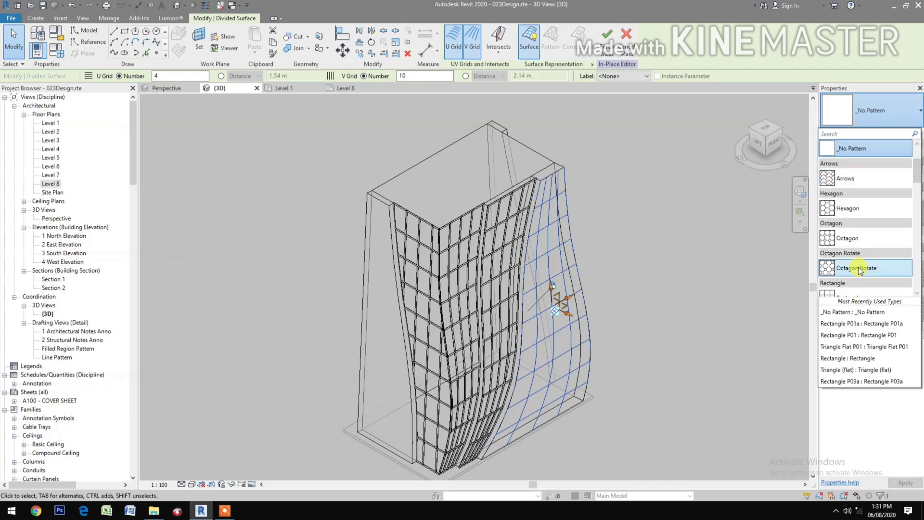
scroll(860, 279, "down", 1)
scroll(862, 260, "up", 1)
left_click(868, 256)
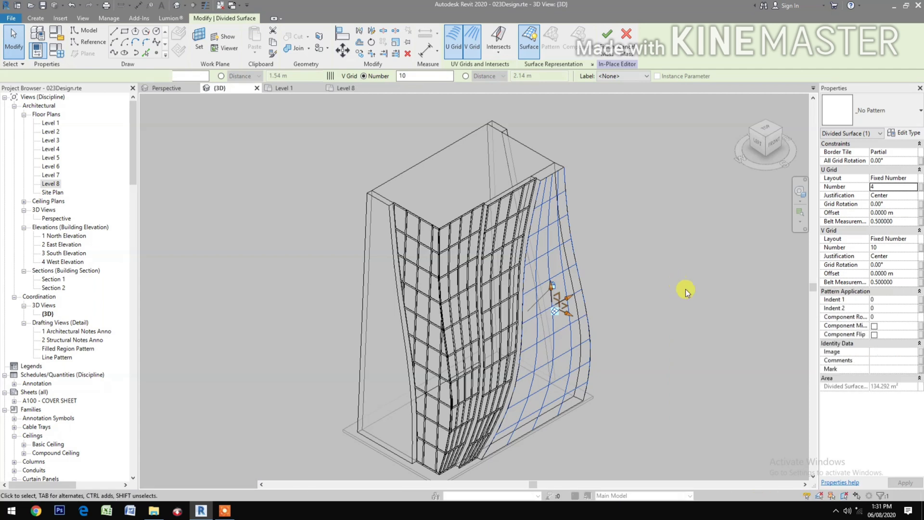
- Divide the right side face's strip beside the front corner with V grid number 4 and apply the same rectangular panel pattern
left_click(787, 131)
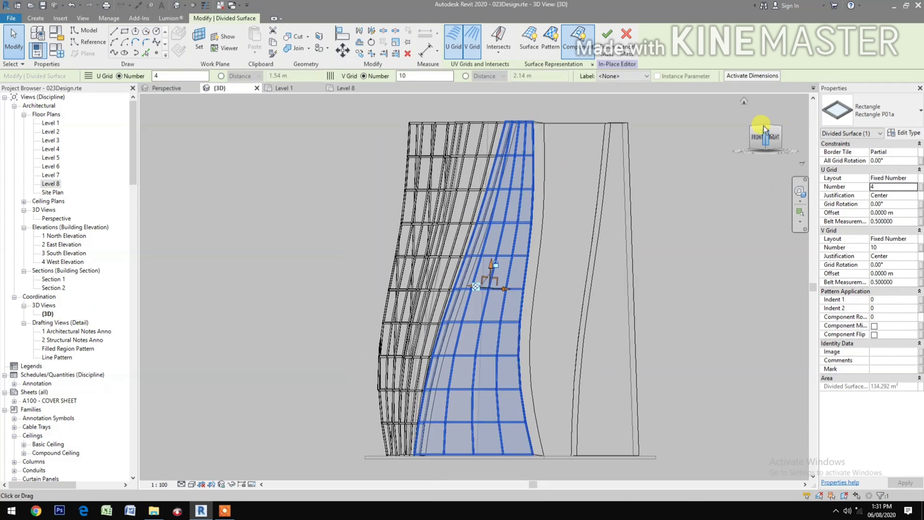
left_click(767, 129)
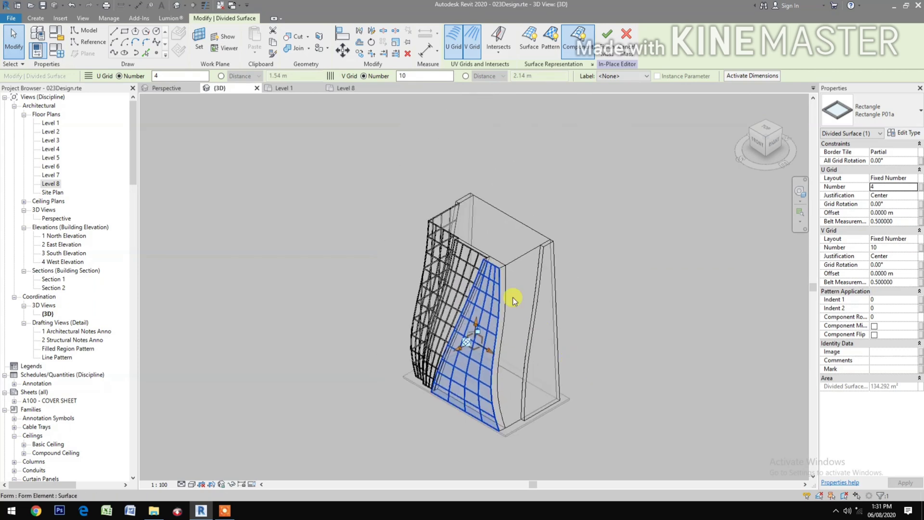
left_click(515, 263)
left_click(512, 38)
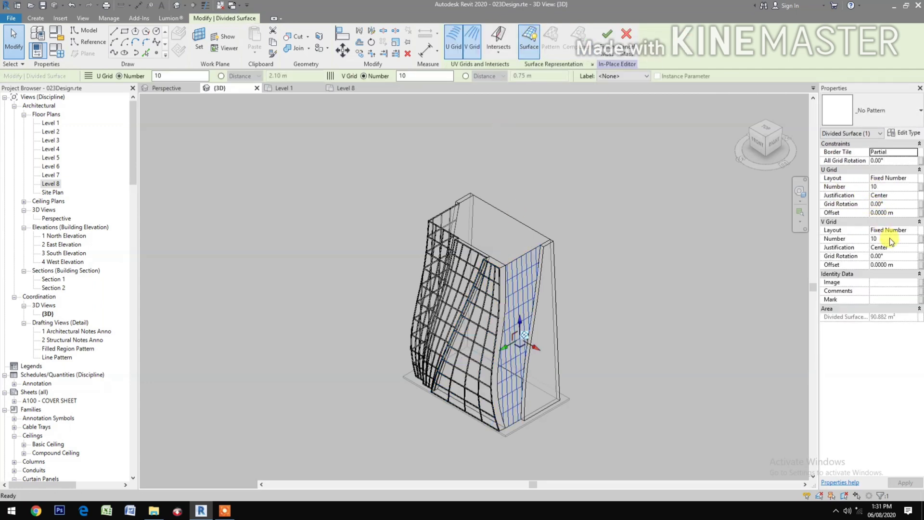
left_click(891, 239)
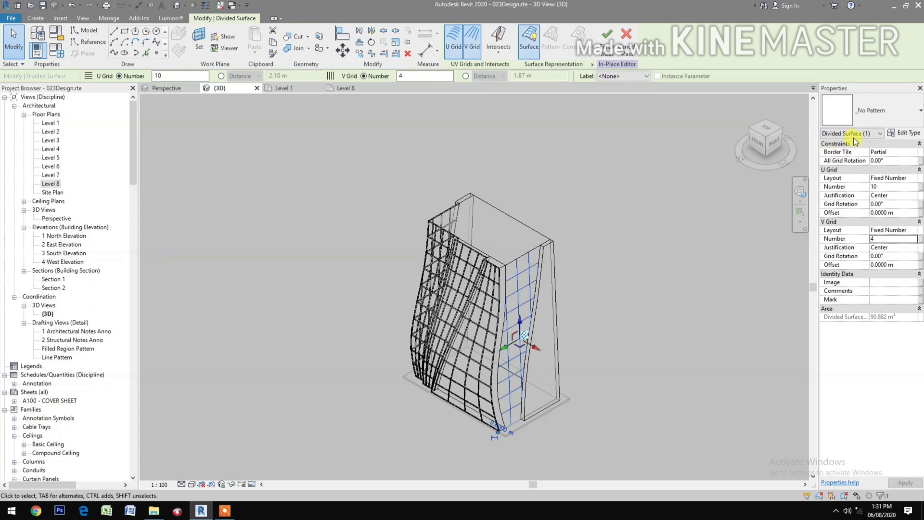
left_click(884, 112)
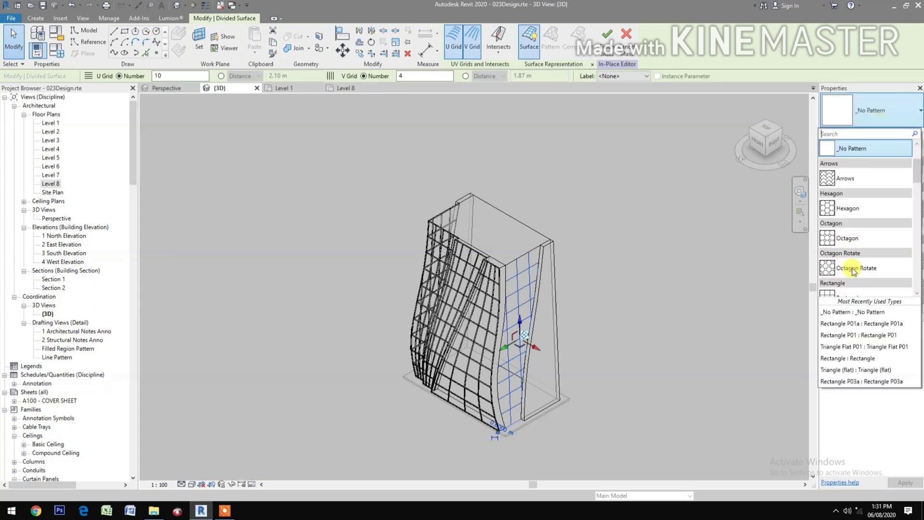
scroll(858, 269, "down", 2)
scroll(858, 270, "down", 3)
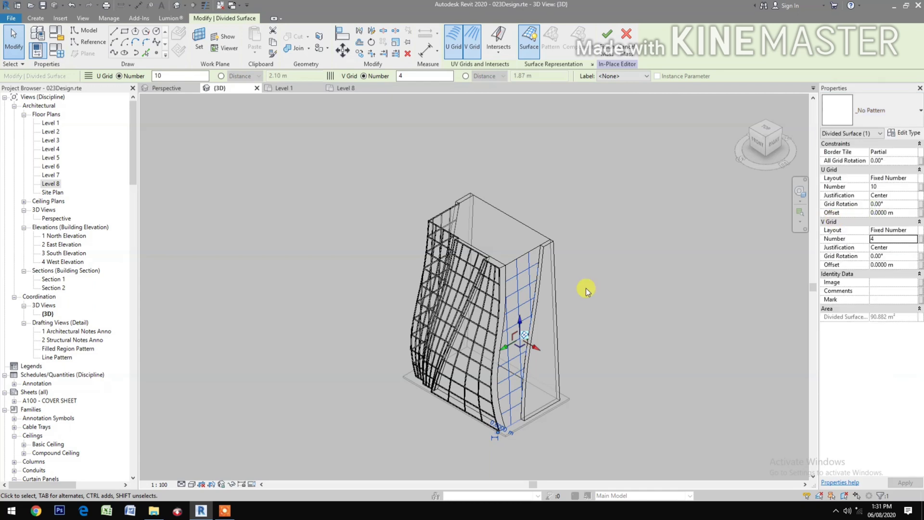
- Finish the in-place mass and dismiss the warning
key("Escape")
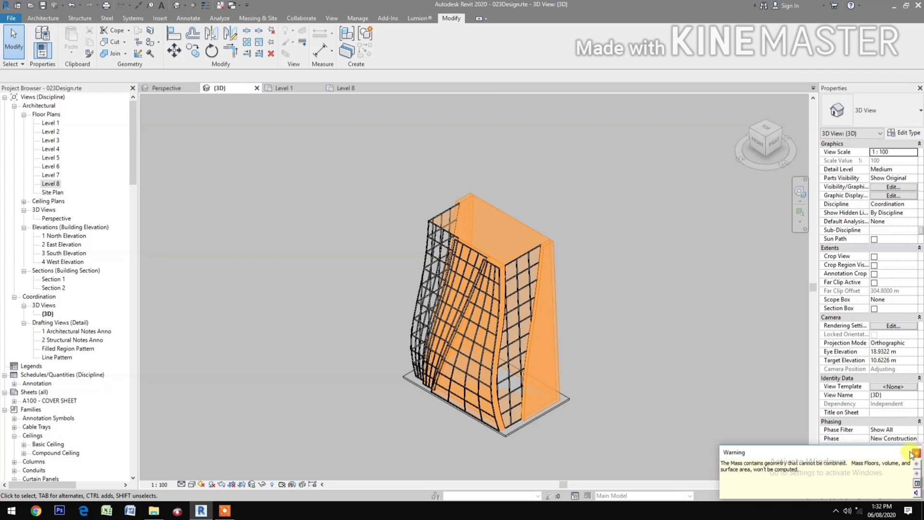
left_click(917, 453)
mouse_move(326, 330)
middle_mouse_down()
mouse_move(311, 342)
mouse_move(230, 304)
middle_mouse_up()
key("Escape")
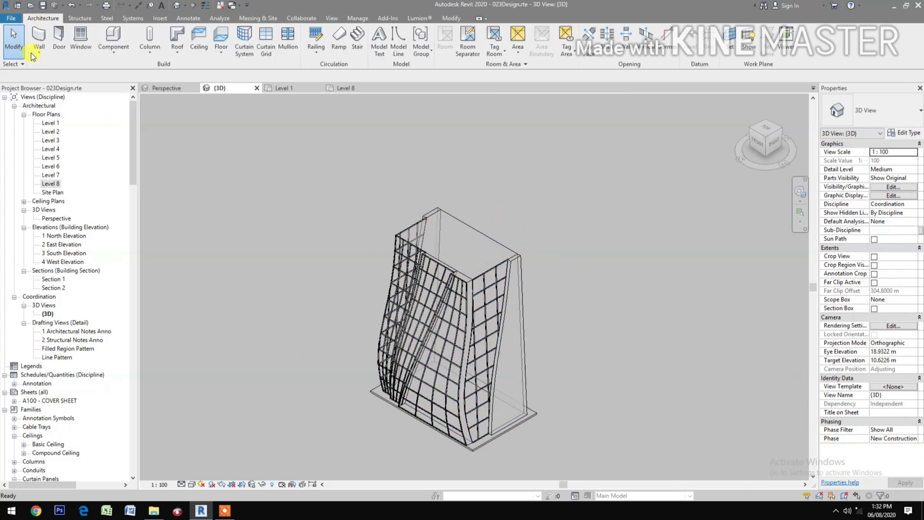
- Add 200mm Thk. CMU walls by face to the mass's plain rear surfaces beside the panelled right side strip
left_click(32, 58)
left_click(63, 113)
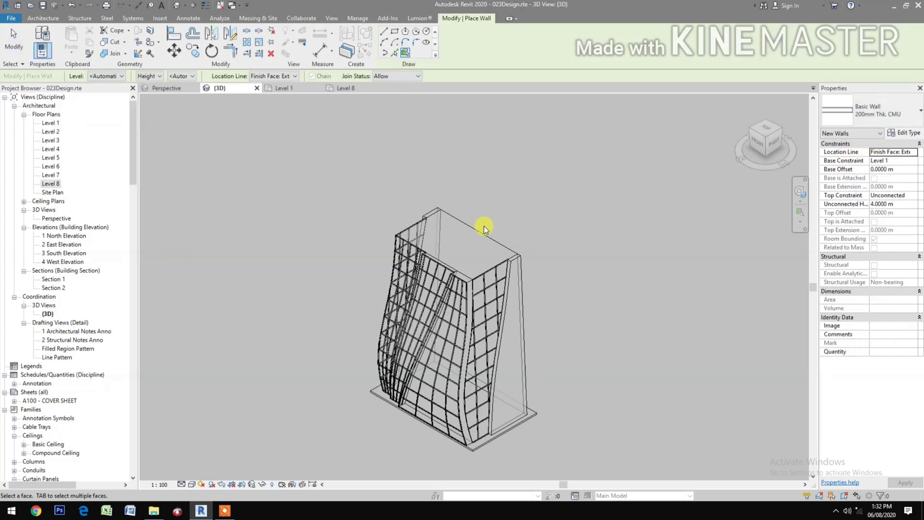
scroll(481, 231, "up", 4)
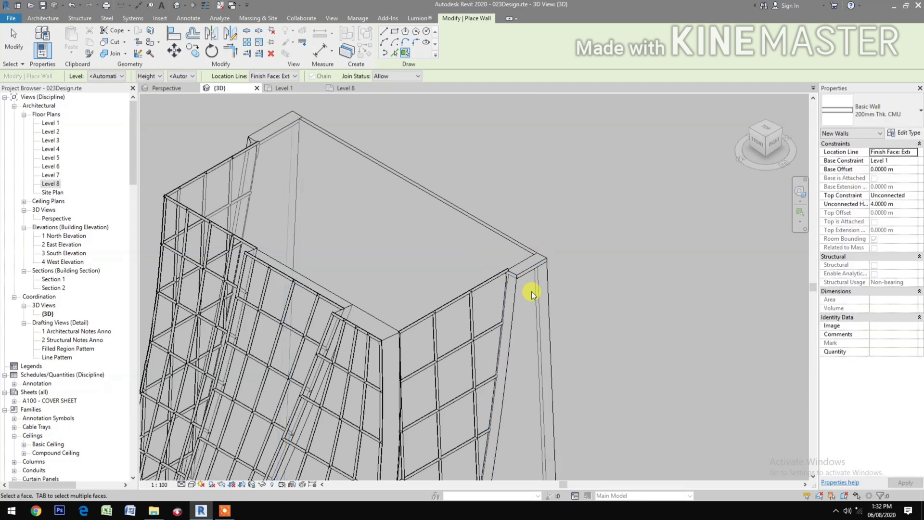
left_click(48, 22)
left_click(39, 52)
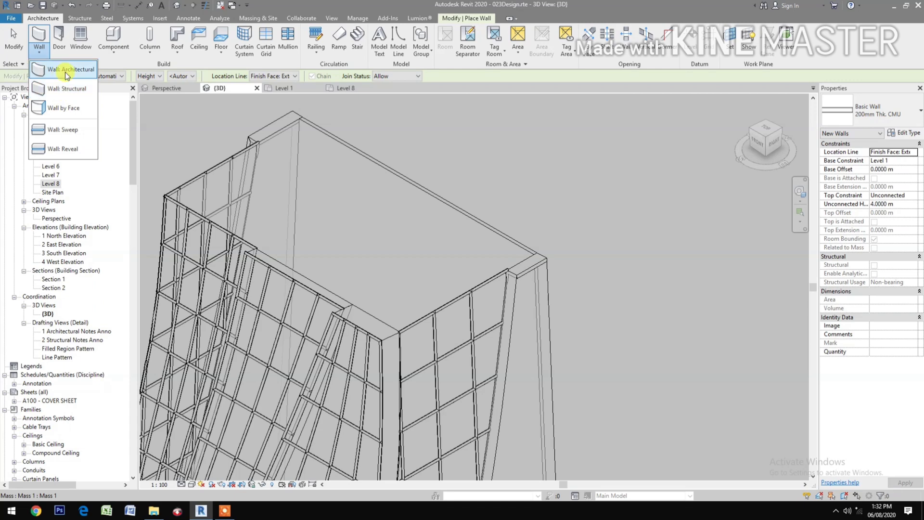
left_click(69, 114)
middle_click_drag(495, 340, 547, 290)
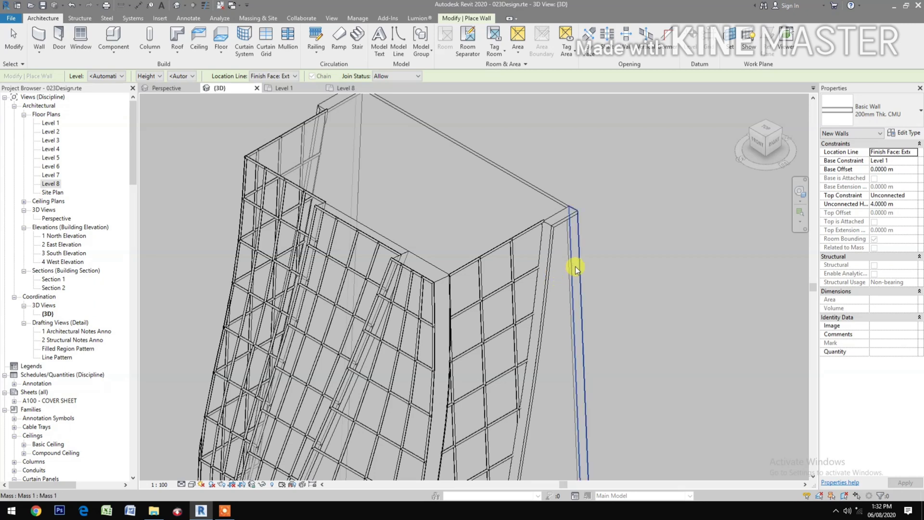
left_click(39, 49)
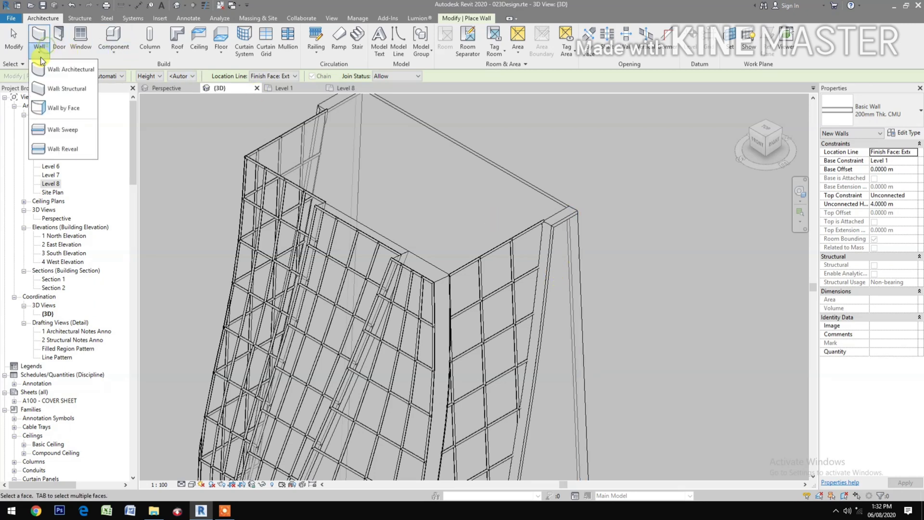
left_click(48, 108)
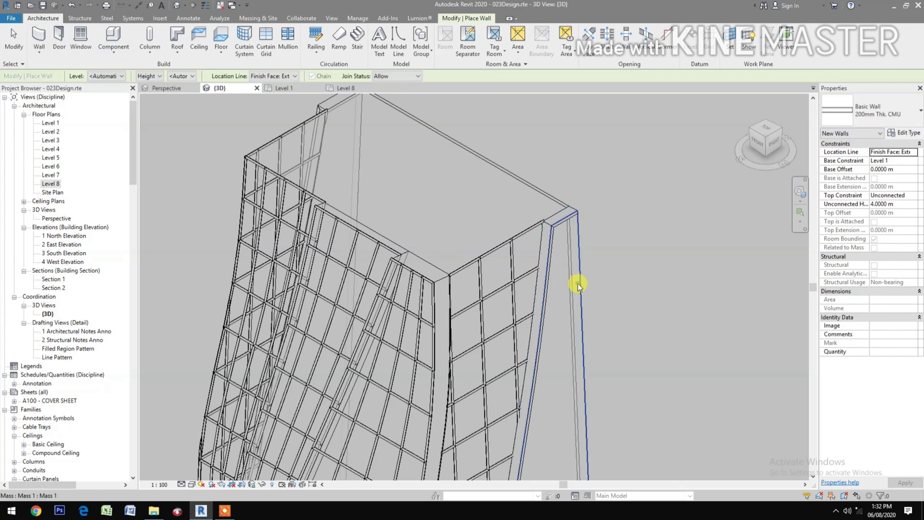
- Add a 200mm Thk. CMU wall by face on the narrow curved strip at the front right corner
middle_click_drag(500, 347, 496, 272, "shift")
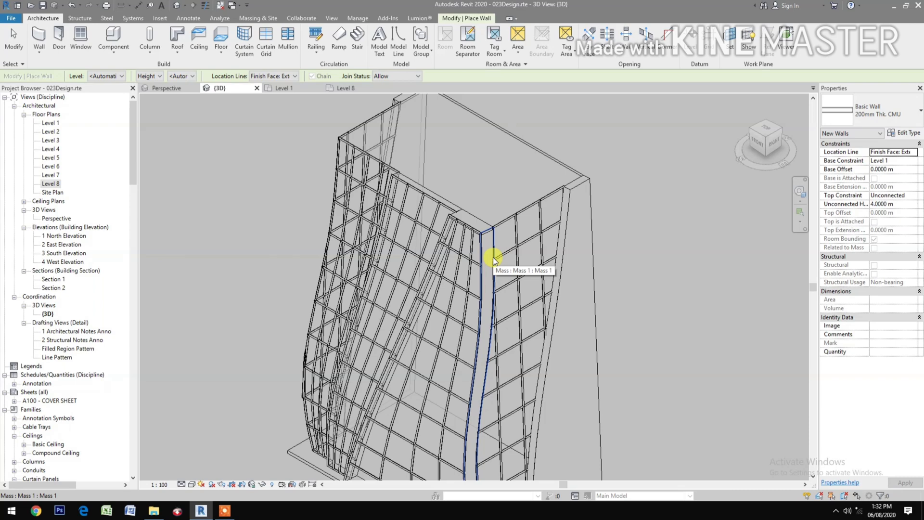
left_click(39, 51)
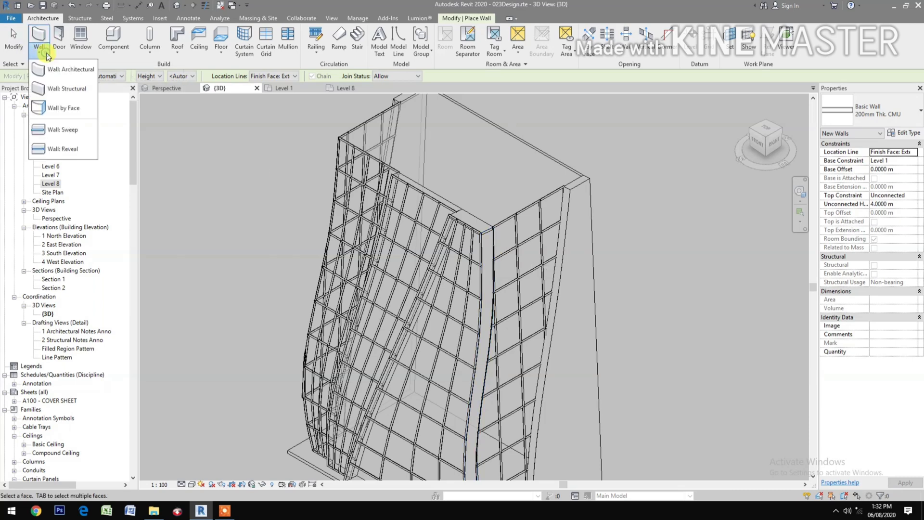
left_click(59, 107)
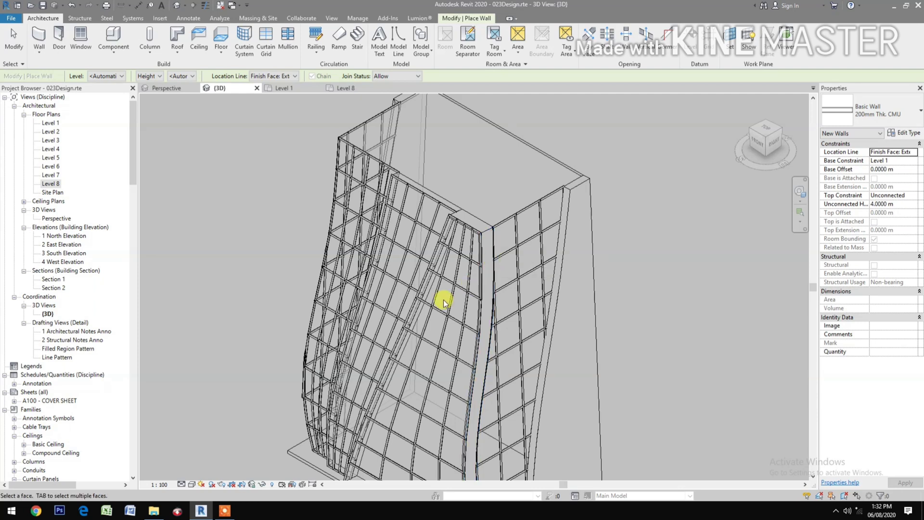
- Add 200mm Thk. CMU walls by face on the narrow return strips either side of the front face's middle panelled surface
left_click(750, 129)
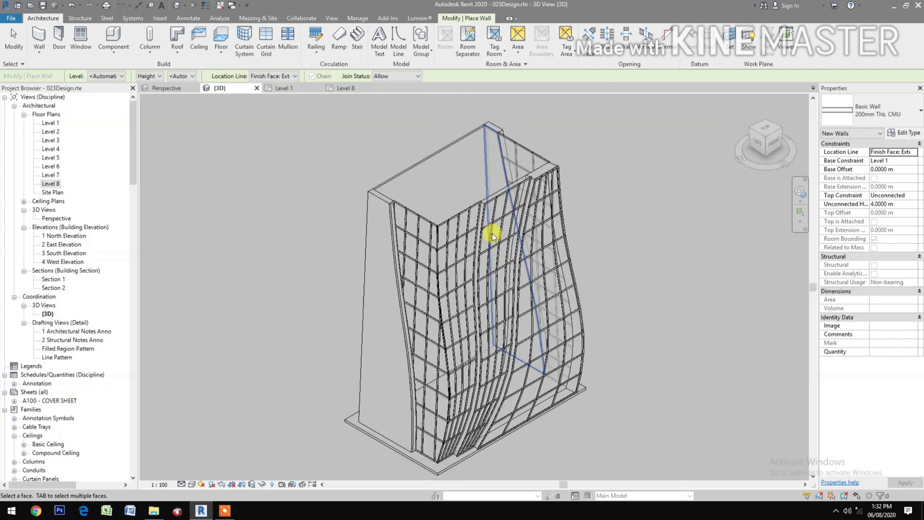
scroll(568, 193, "up", 5)
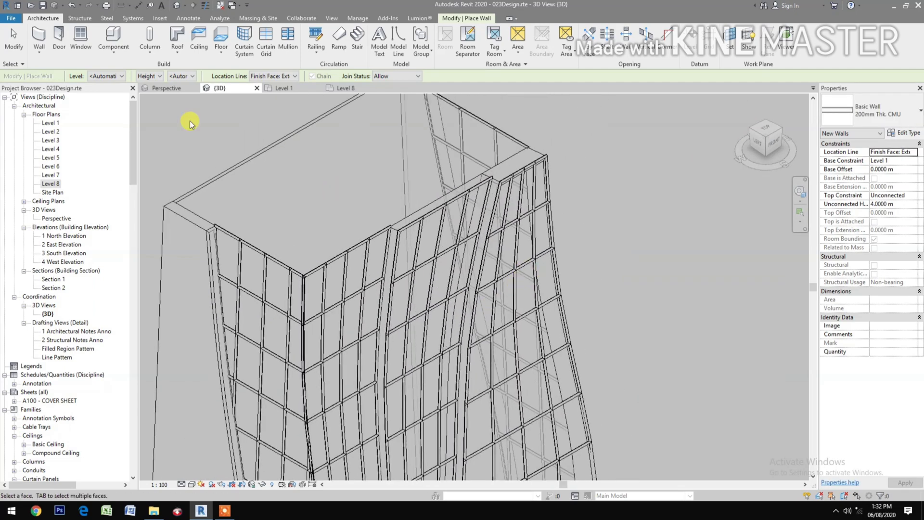
left_click(39, 53)
left_click(68, 110)
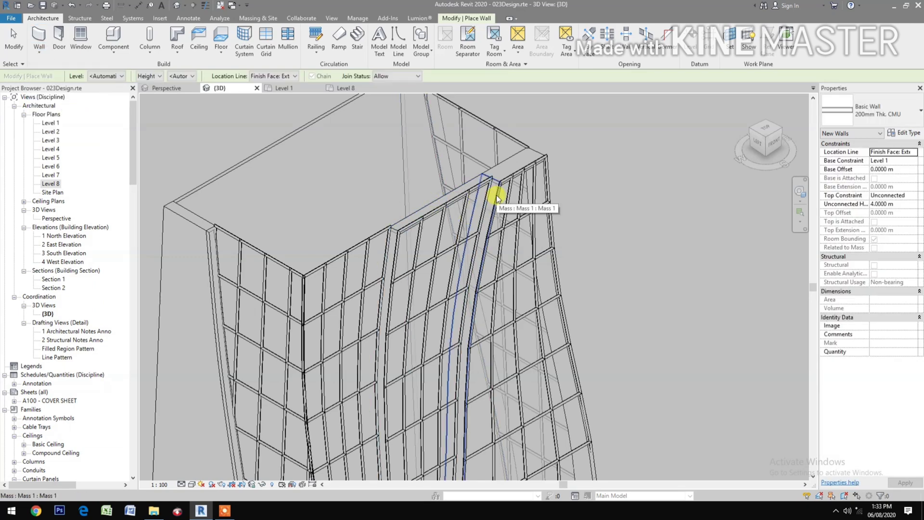
left_click(39, 52)
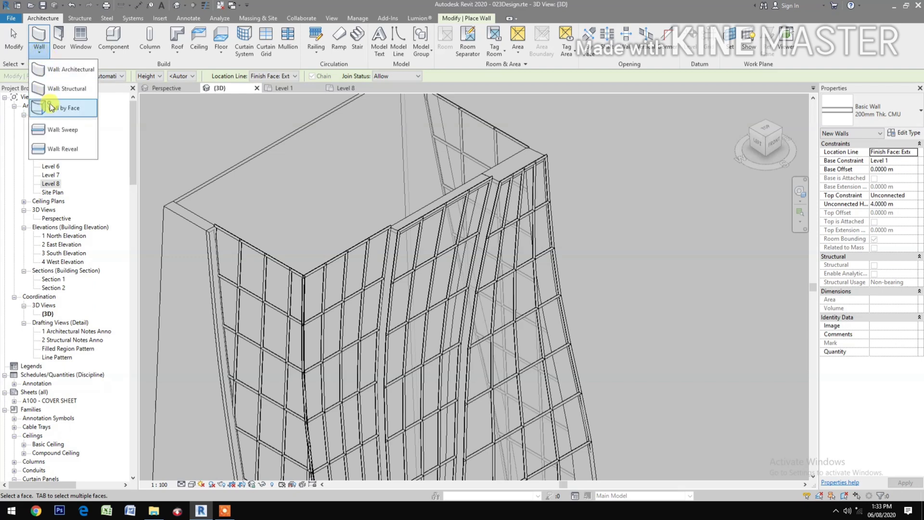
left_click(54, 108)
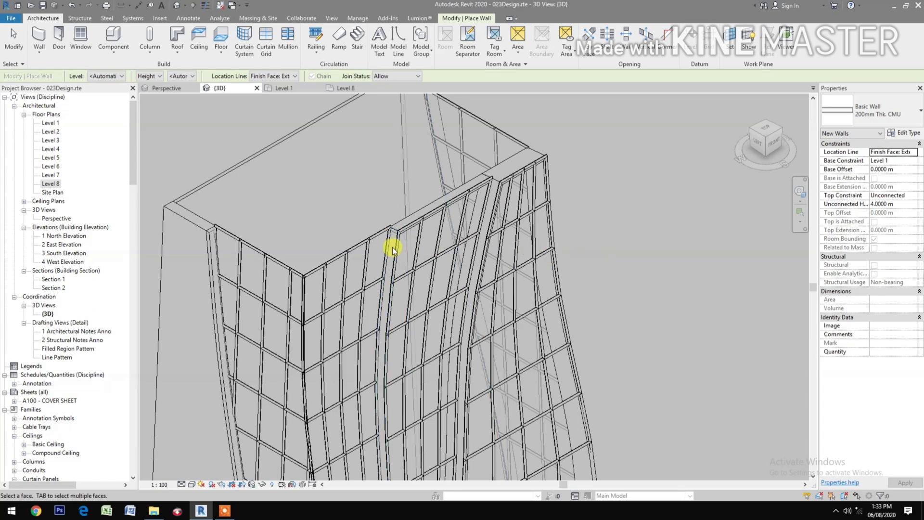
- Create a Cold Roof - Concrete roof by face on the mass's large top face, referenced to Level 8
scroll(394, 261, "down", 2)
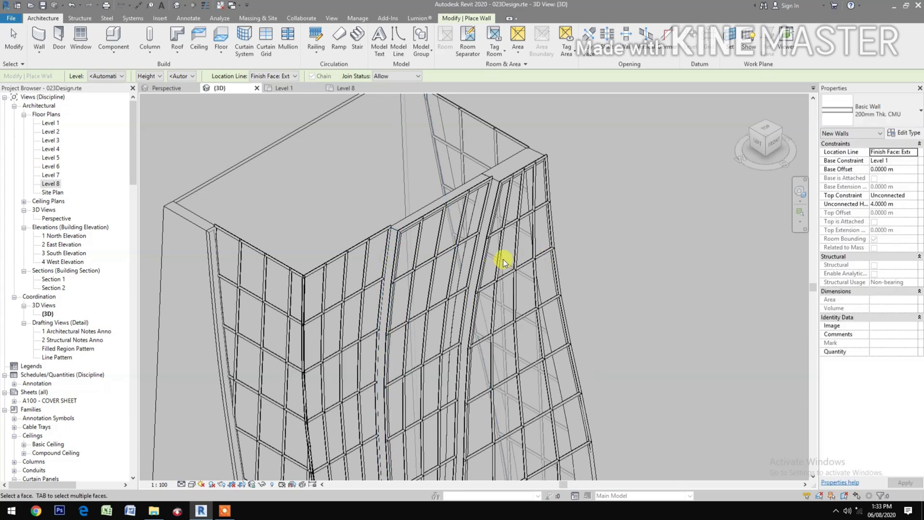
scroll(501, 261, "down", 3)
scroll(491, 255, "down", 1)
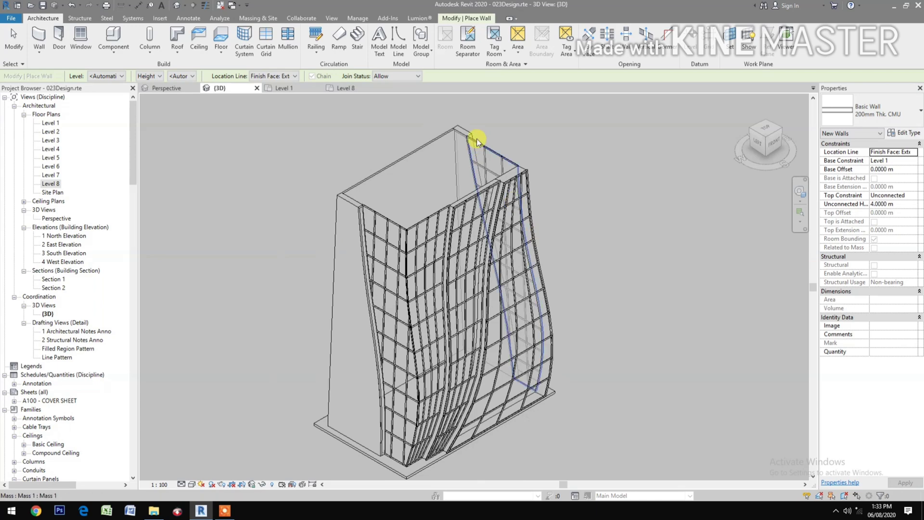
scroll(382, 223, "down", 2)
left_click(178, 53)
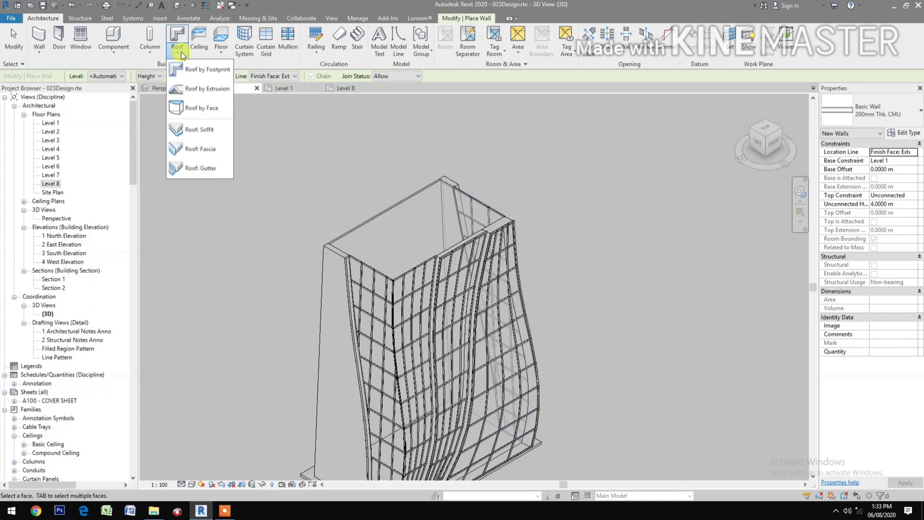
left_click(206, 106)
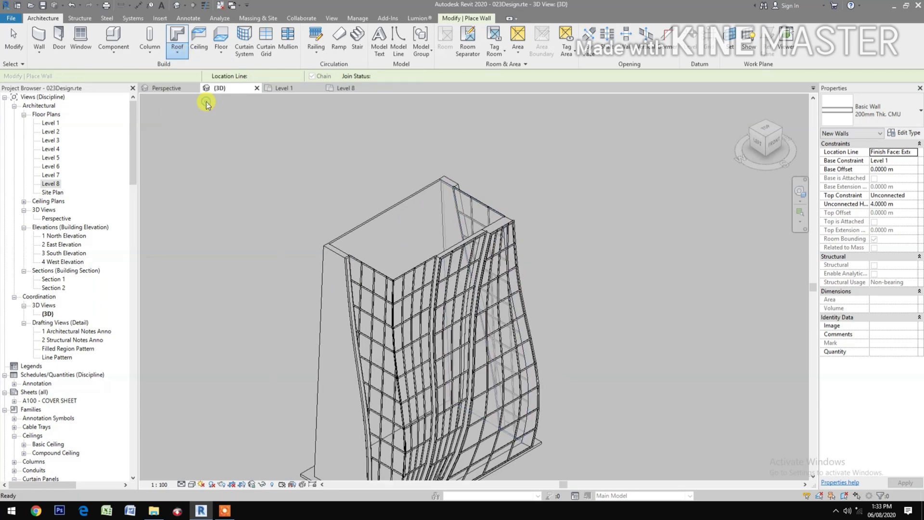
left_click(391, 204)
left_click(282, 214)
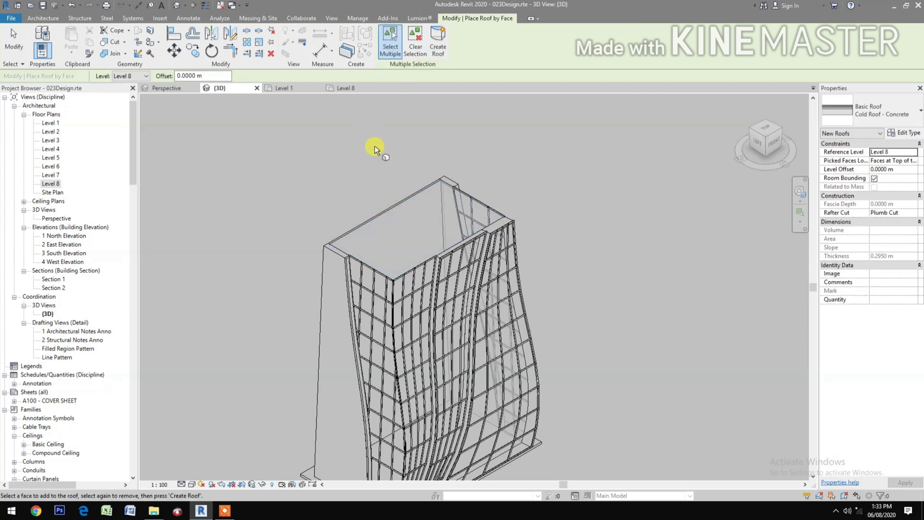
left_click(396, 198)
left_click(438, 54)
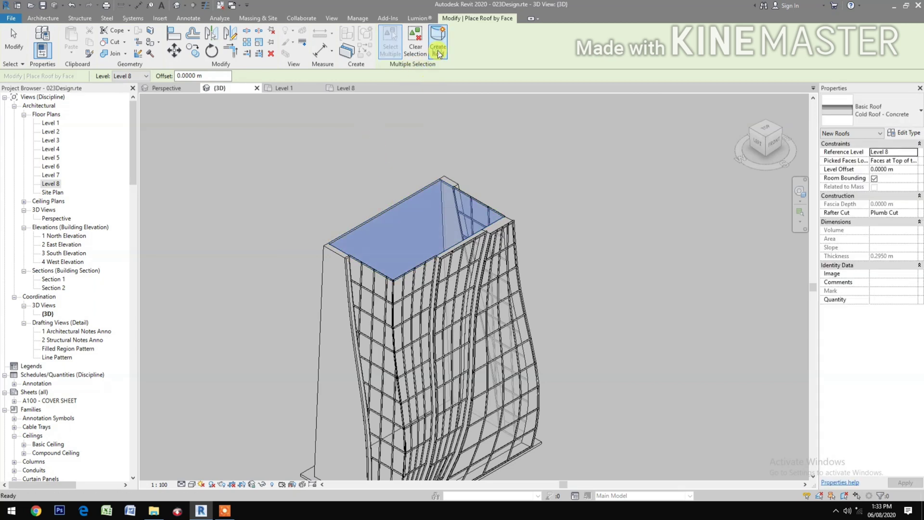
middle_click_drag(356, 202, 296, 201)
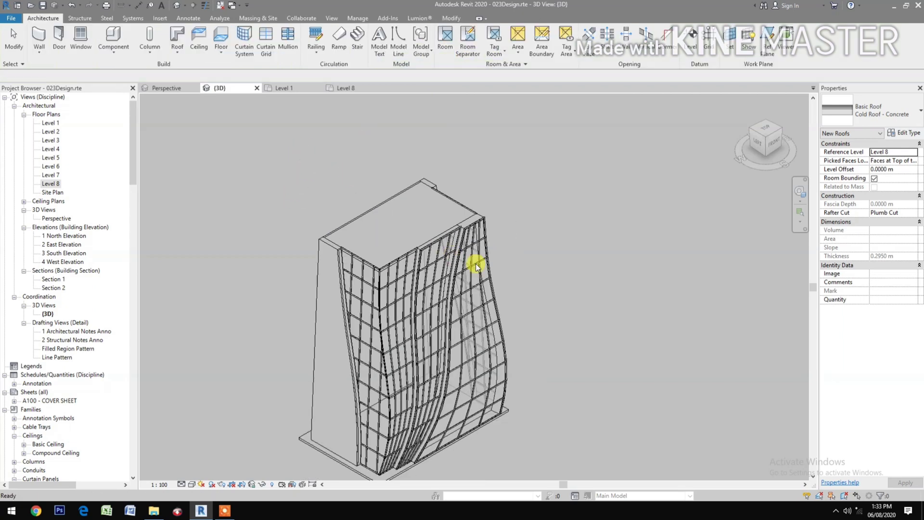
- Assign mass floors to the building mass for Level 1 through Level 8
left_click(449, 241)
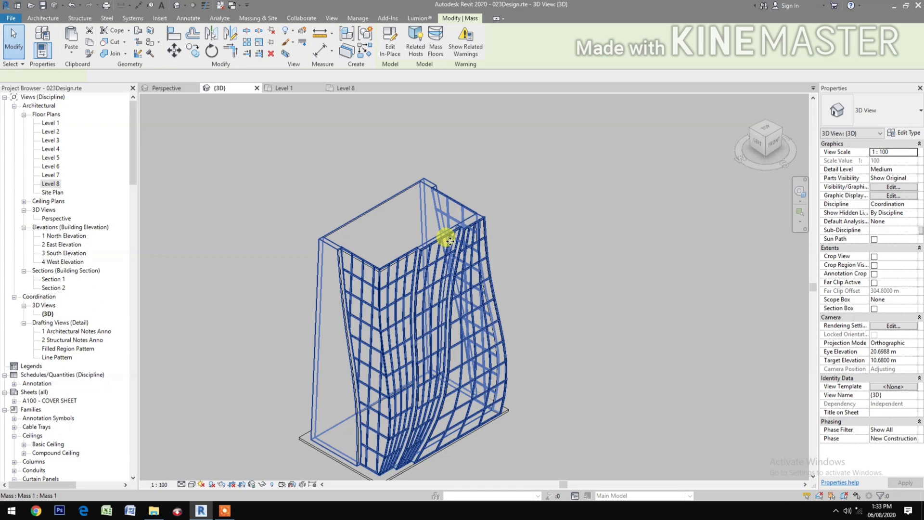
left_click(436, 46)
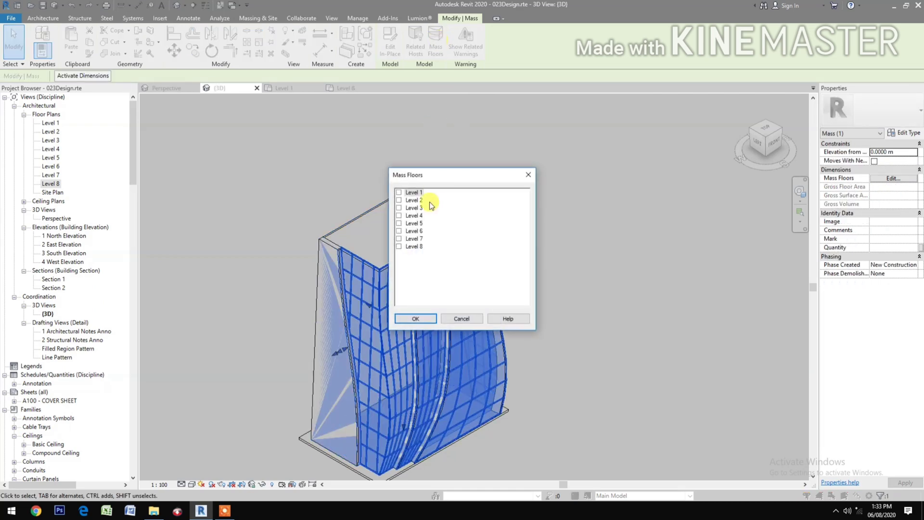
left_click(399, 193)
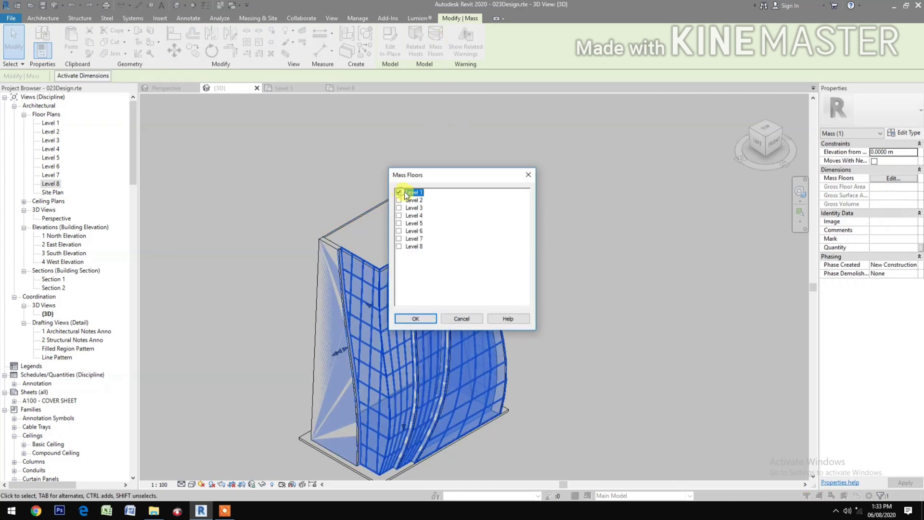
left_click(397, 247, "shift")
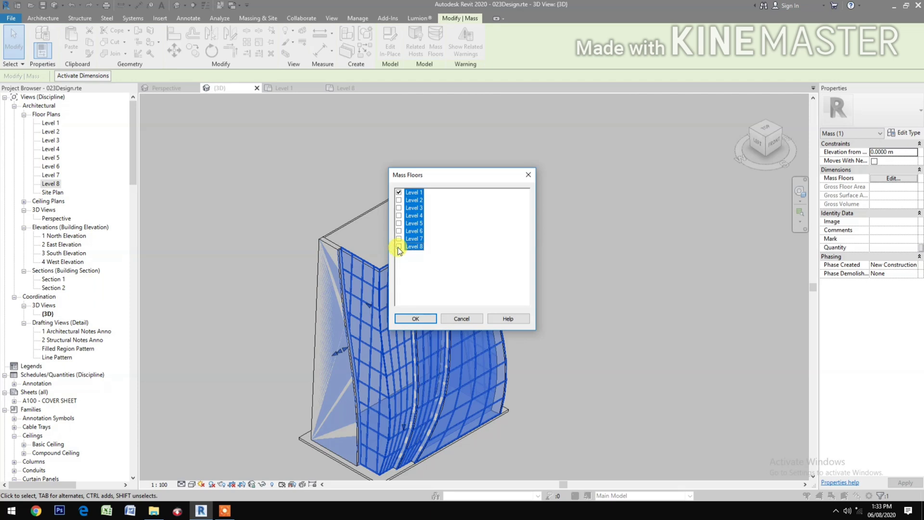
left_click(414, 319)
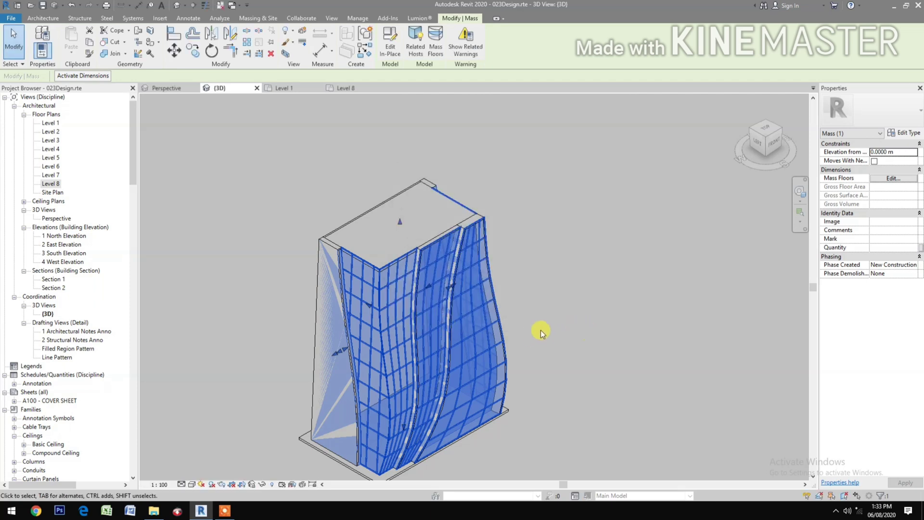
scroll(541, 330, "up", 2)
left_click(539, 336)
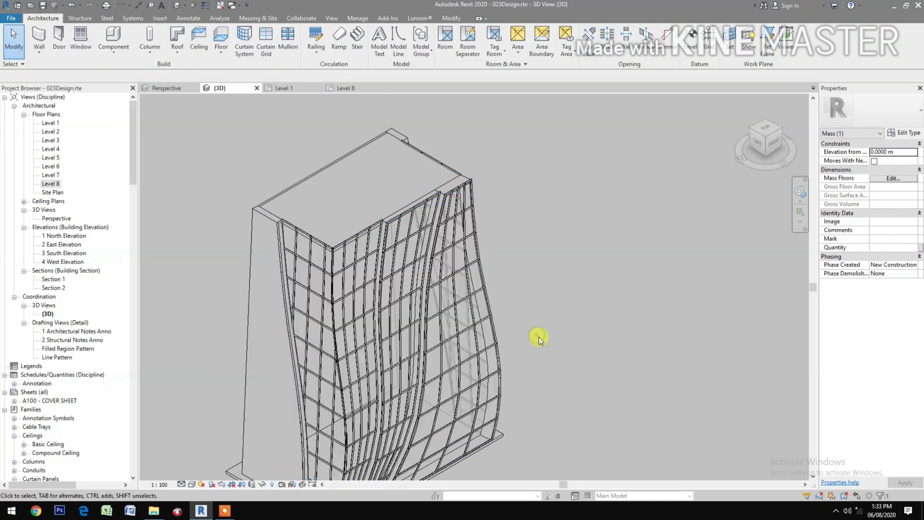
- Open the Perspective view and set the mass display to Show Mass by View Settings
left_click(171, 88)
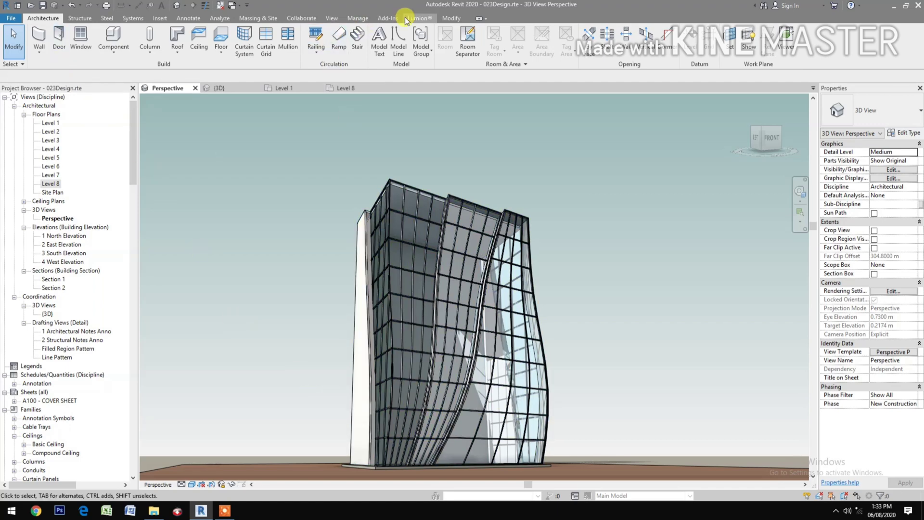
left_click(246, 18)
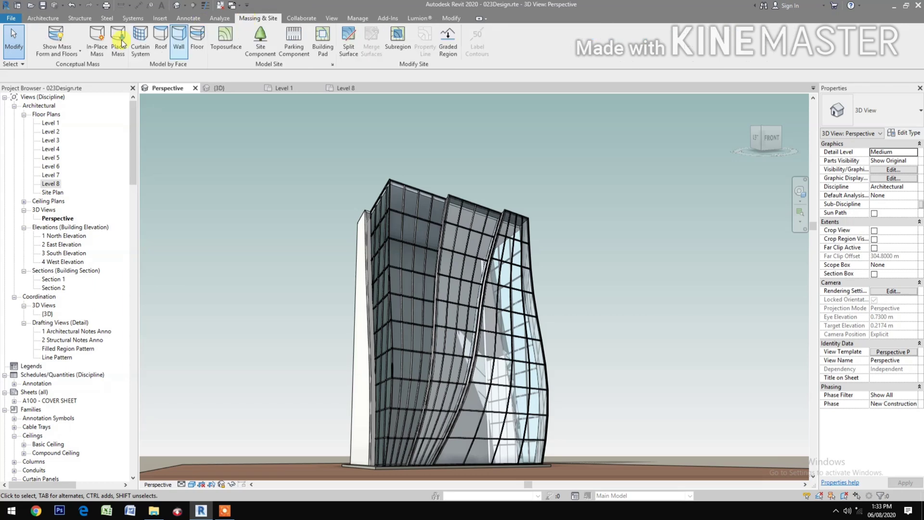
left_click(53, 36)
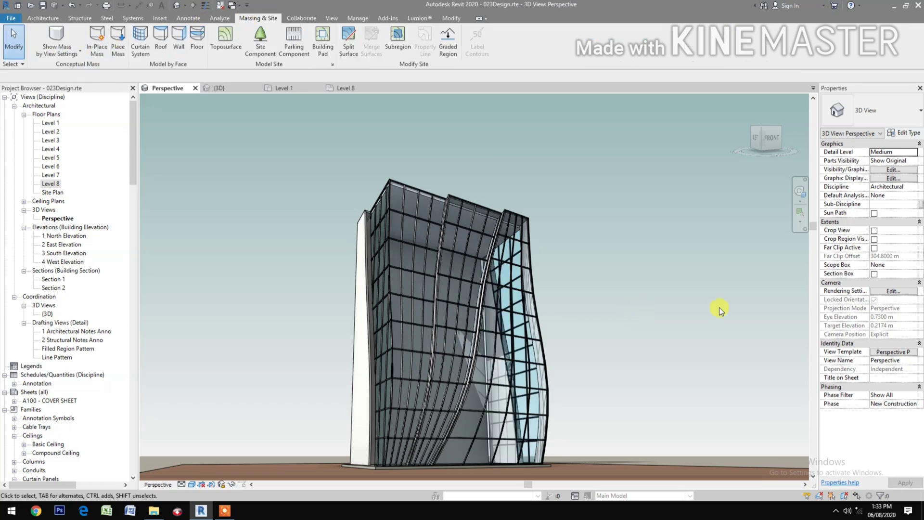
scroll(812, 227, "down", 1)
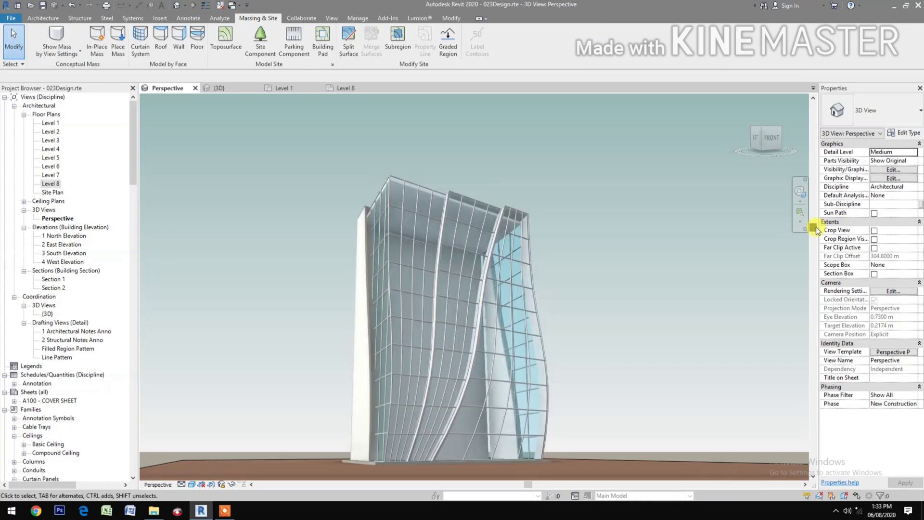